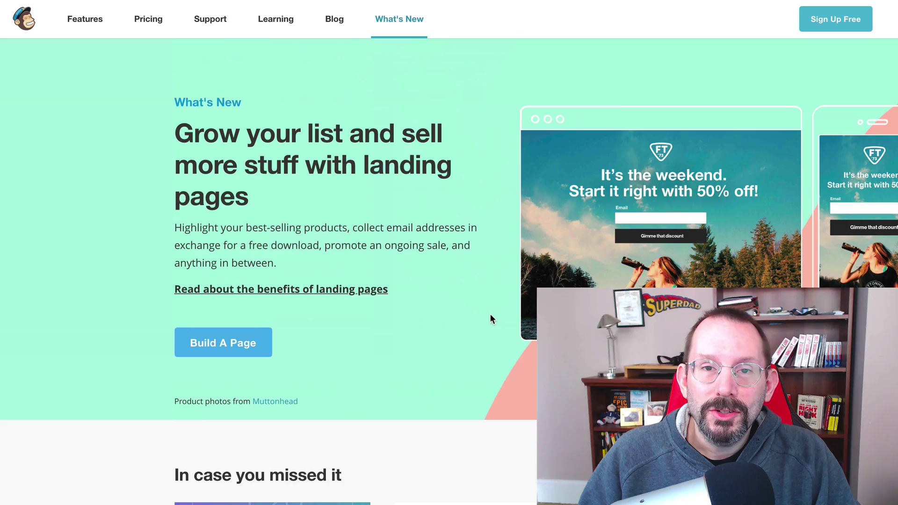
# Open and review the help article on the new GDPR consent form fields
pyautogui.scroll(-5, 490, 313)
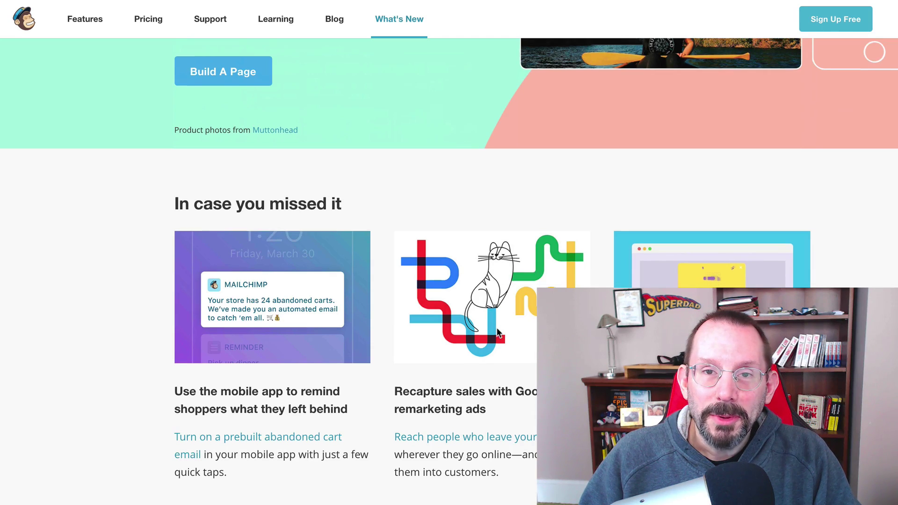
pyautogui.scroll(-5, 496, 327)
pyautogui.scroll(-6, 536, 337)
pyautogui.scroll(4, 500, 323)
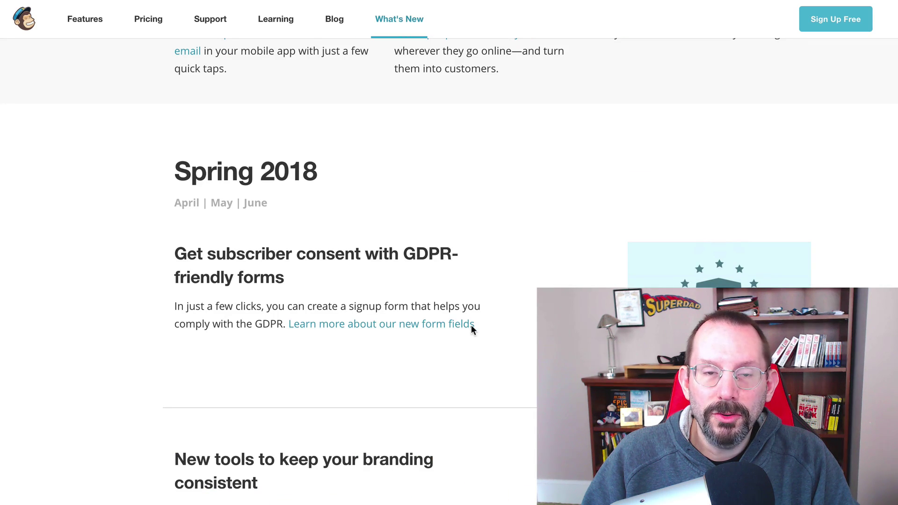
pyautogui.click(471, 325)
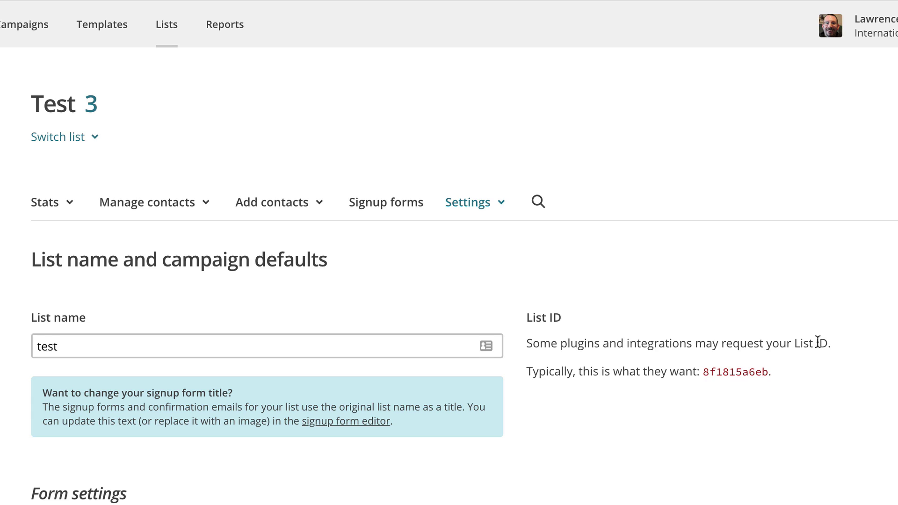
# Enable GDPR fields and save the Test list's name and campaign defaults
pyautogui.scroll(-5, 821, 322)
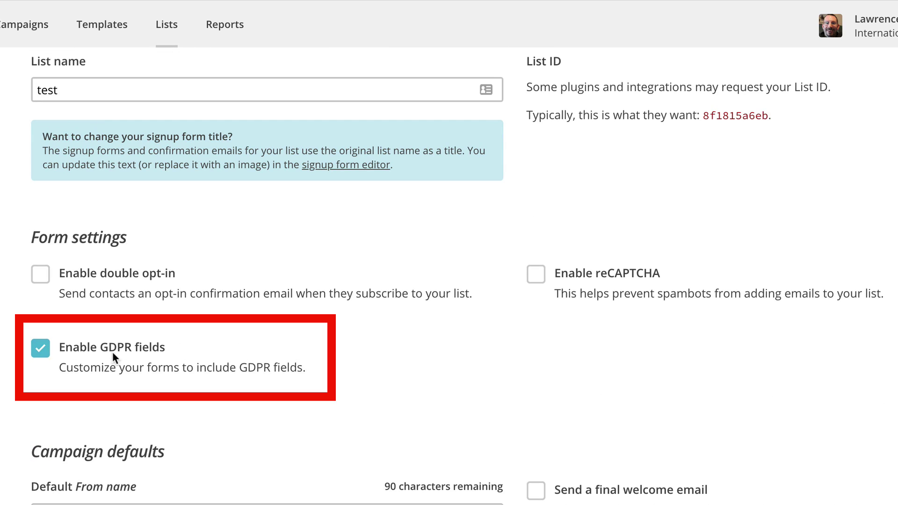
pyautogui.scroll(-2, 302, 359)
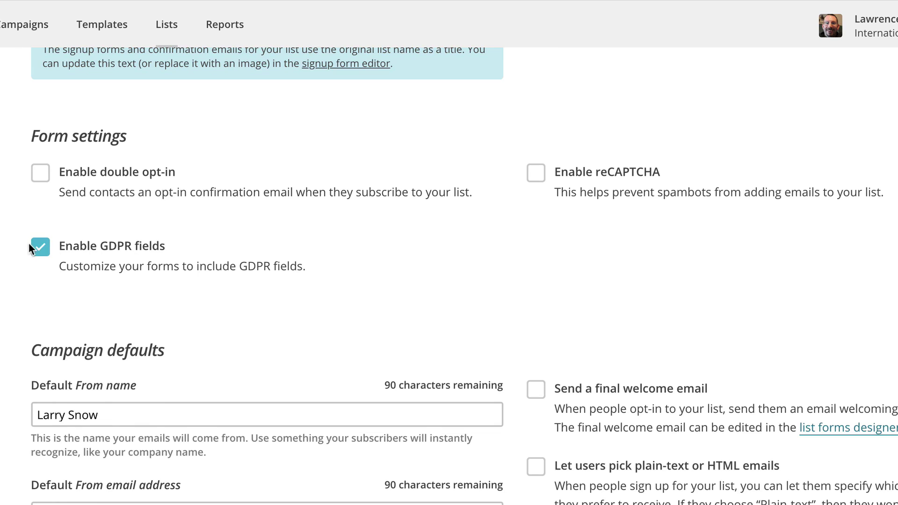
pyautogui.scroll(-12, 550, 94)
pyautogui.scroll(-4, 291, 370)
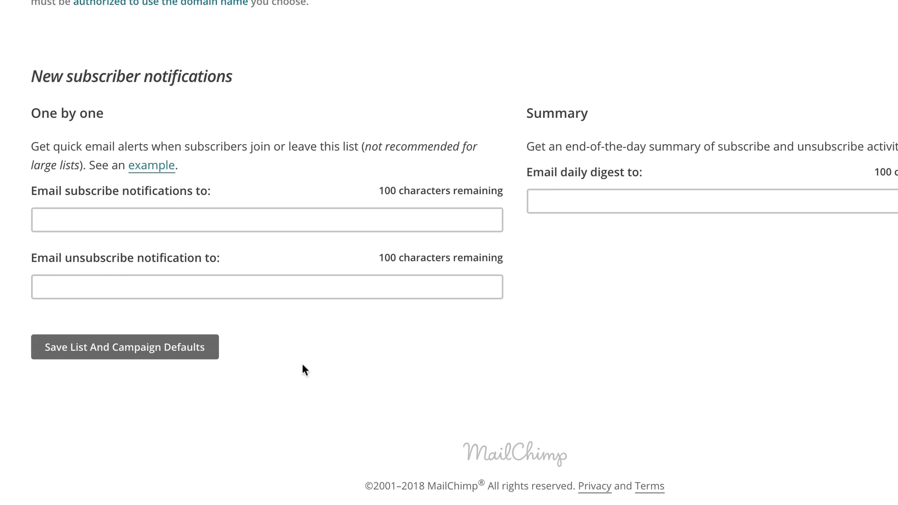
pyautogui.click(156, 361)
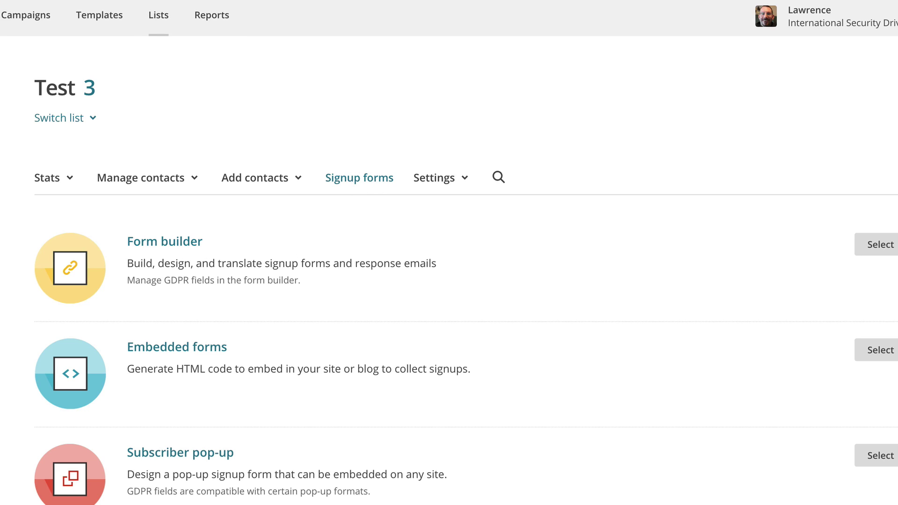
# Open the form builder for the Test list's signup form
pyautogui.click(889, 244)
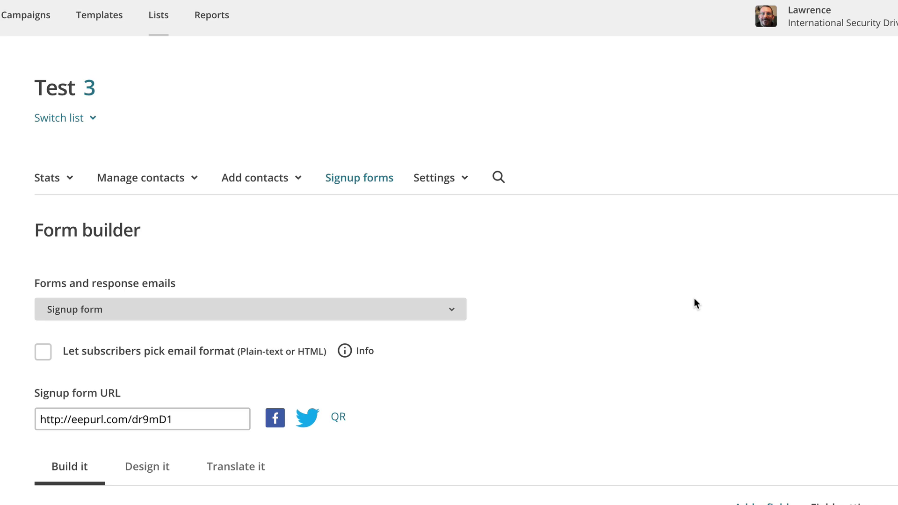
pyautogui.scroll(-10, 666, 273)
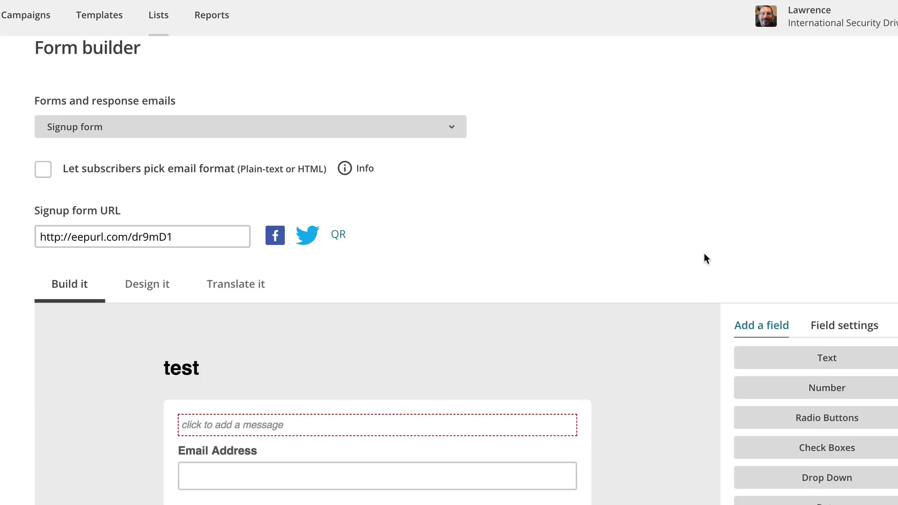
pyautogui.scroll(-5, 704, 254)
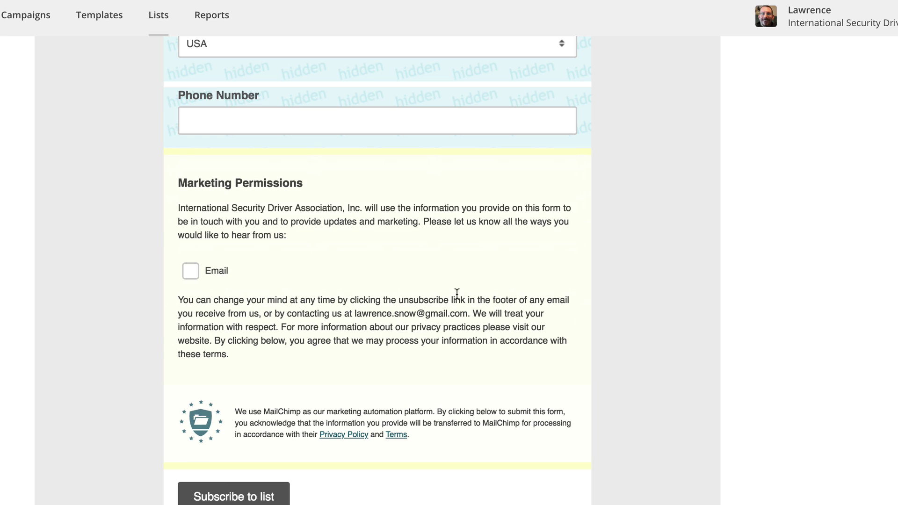
pyautogui.scroll(2, 669, 289)
# Open the Marketing Permissions field settings, selecting its label text but leaving it unchanged
pyautogui.click(405, 255)
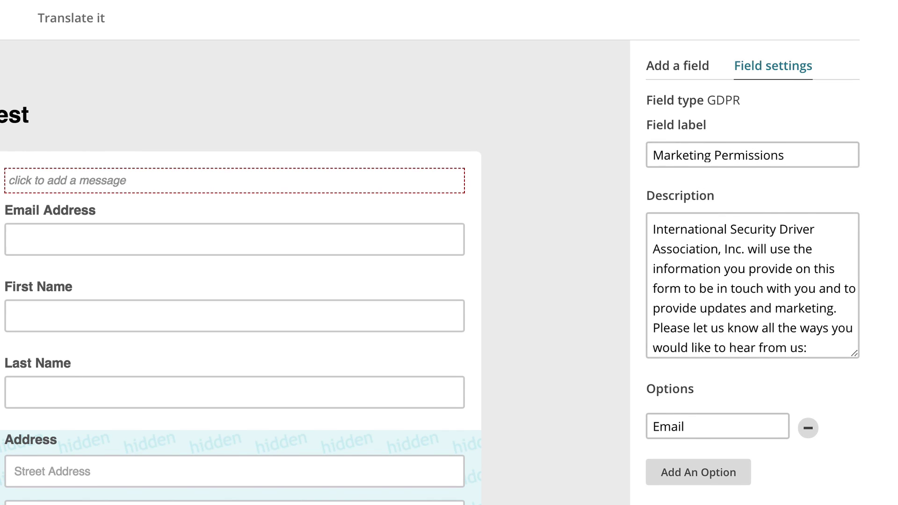
pyautogui.moveTo(860, 157); pyautogui.dragTo(742, 153)
pyautogui.moveTo(742, 105); pyautogui.dragTo(618, 111)
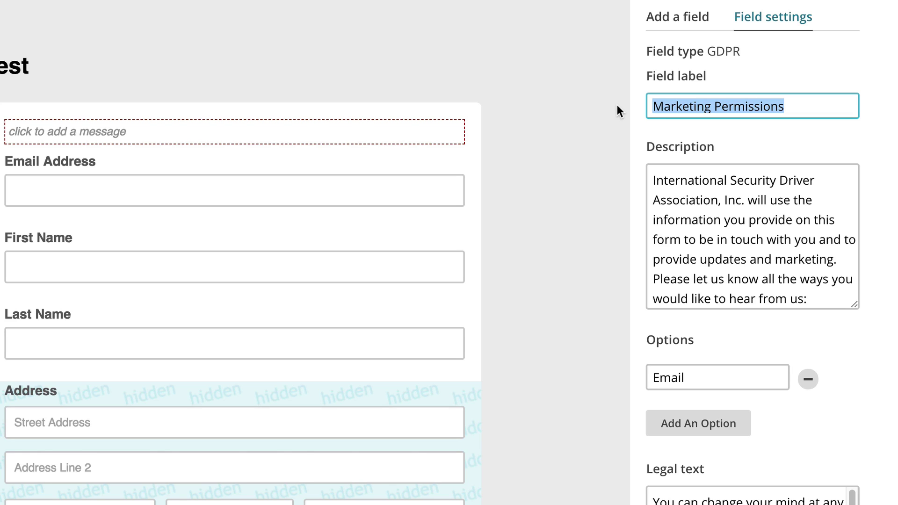
pyautogui.click(809, 108)
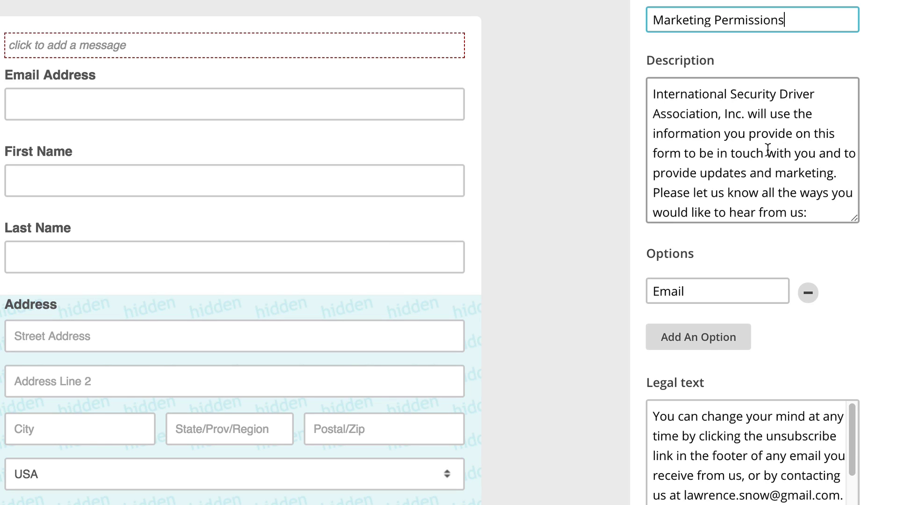
pyautogui.scroll(-3, 834, 261)
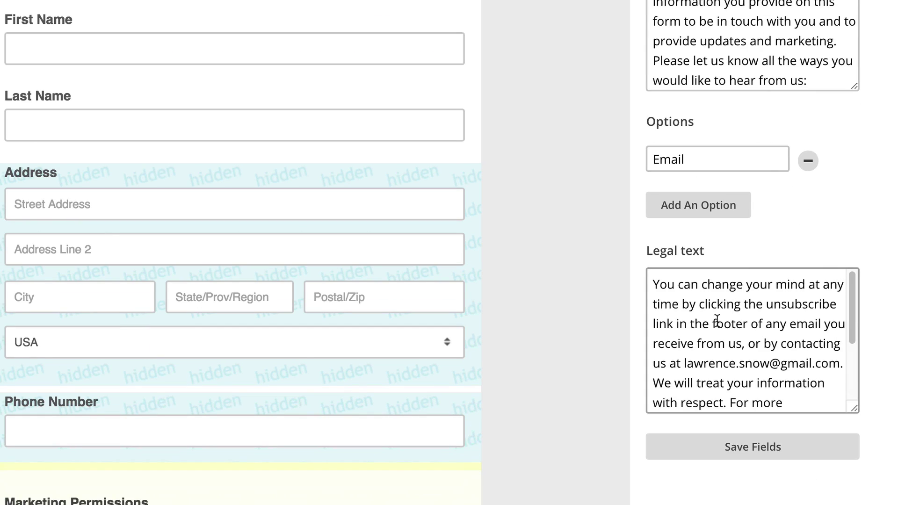
pyautogui.scroll(3, 743, 343)
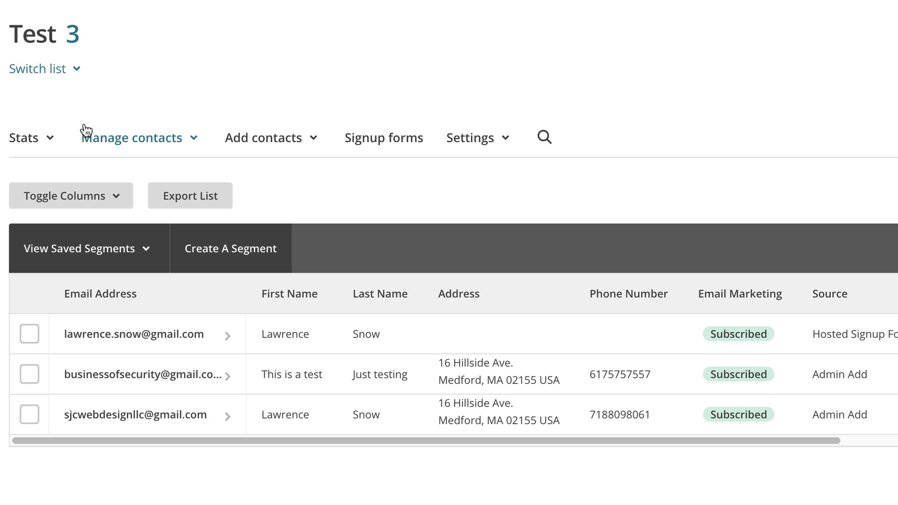
# Browse the list's statistics and contact management options
pyautogui.click(34, 140)
pyautogui.click(128, 91)
pyautogui.click(144, 140)
pyautogui.click(384, 180)
# Start a new segment with the condition Marketing Permissions is Email
pyautogui.click(234, 252)
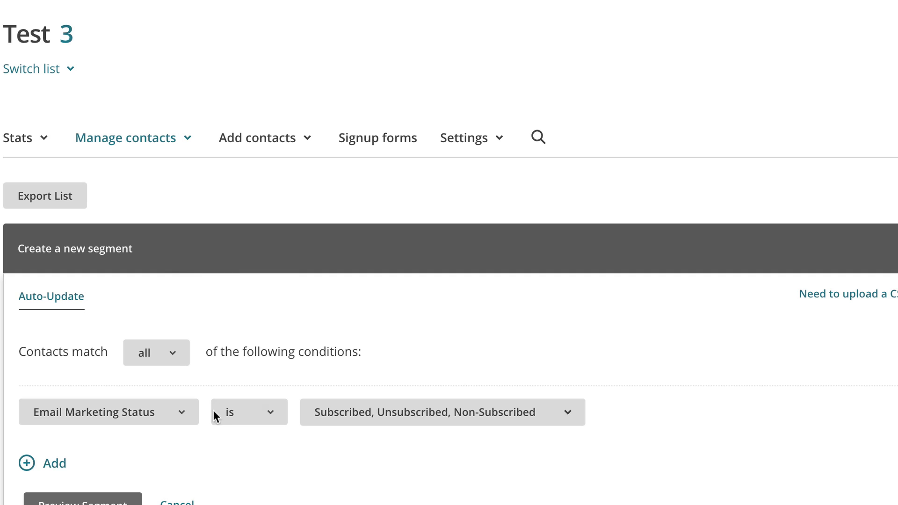
pyautogui.click(189, 414)
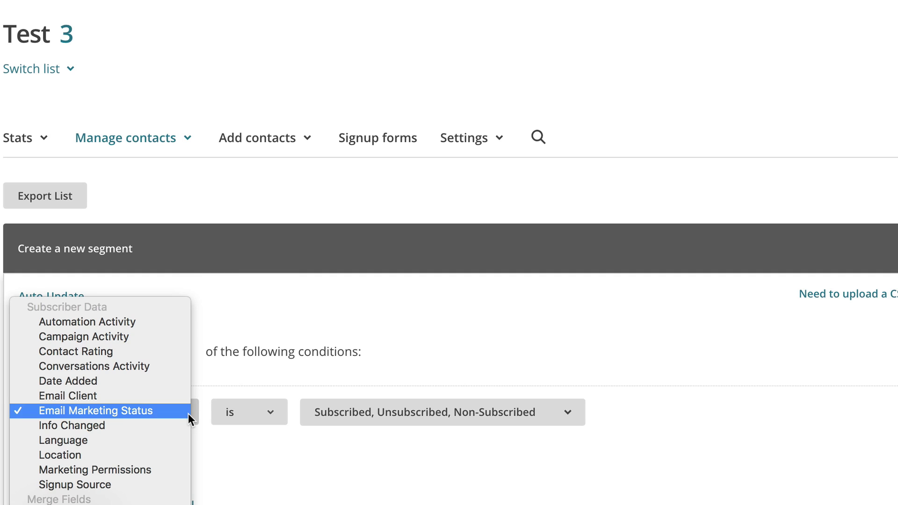
pyautogui.click(163, 470)
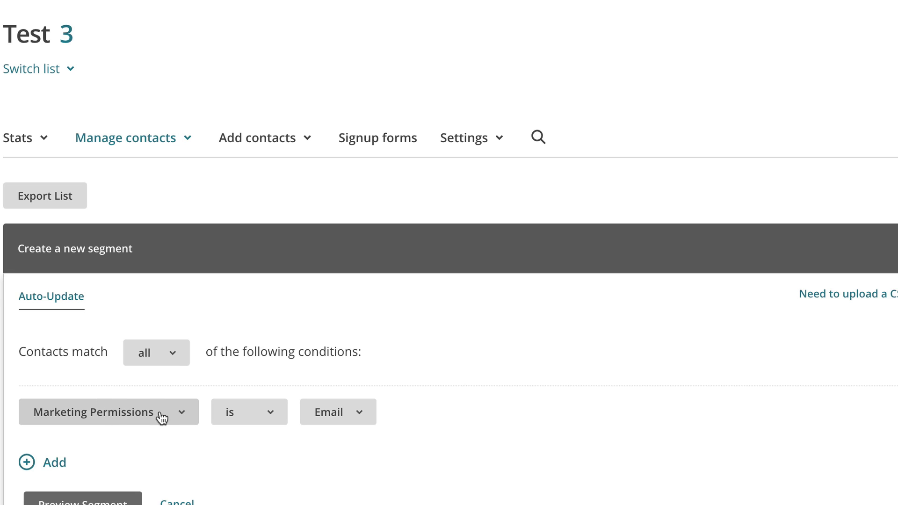
pyautogui.click(370, 419)
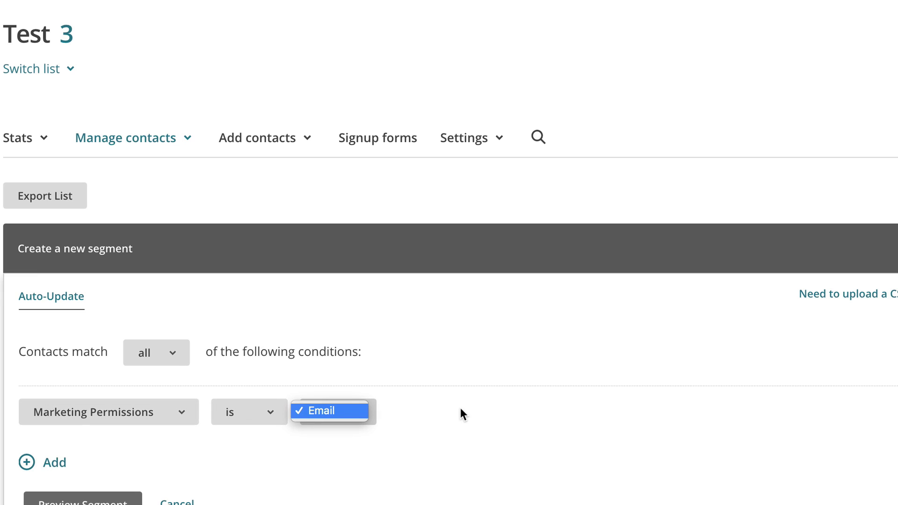
pyautogui.click(379, 415)
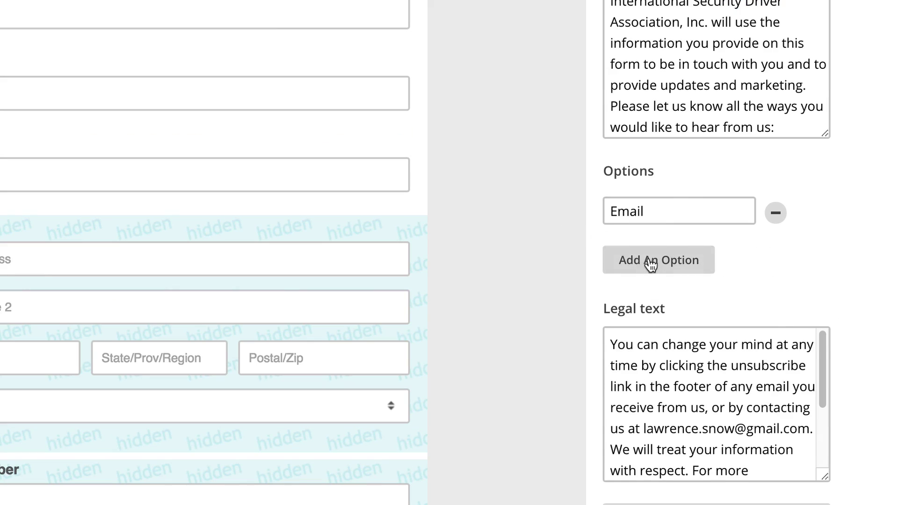
# Add 'Advertising' as a second Marketing Permissions option and save the field
pyautogui.click(651, 263)
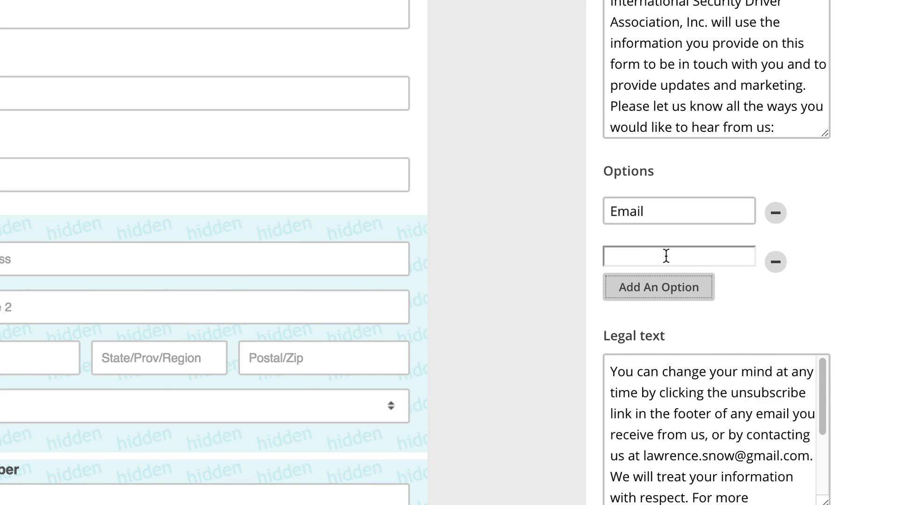
pyautogui.click(666, 256)
pyautogui.write('Advertising')
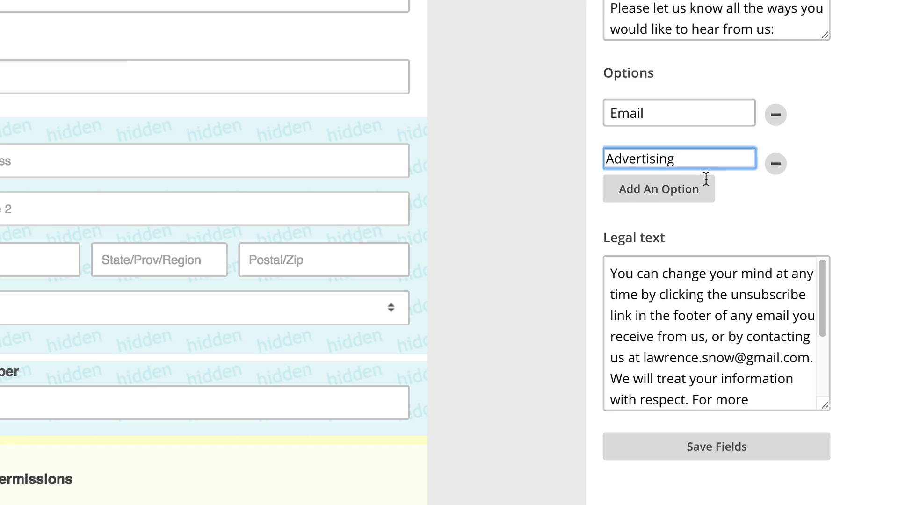
pyautogui.click(744, 456)
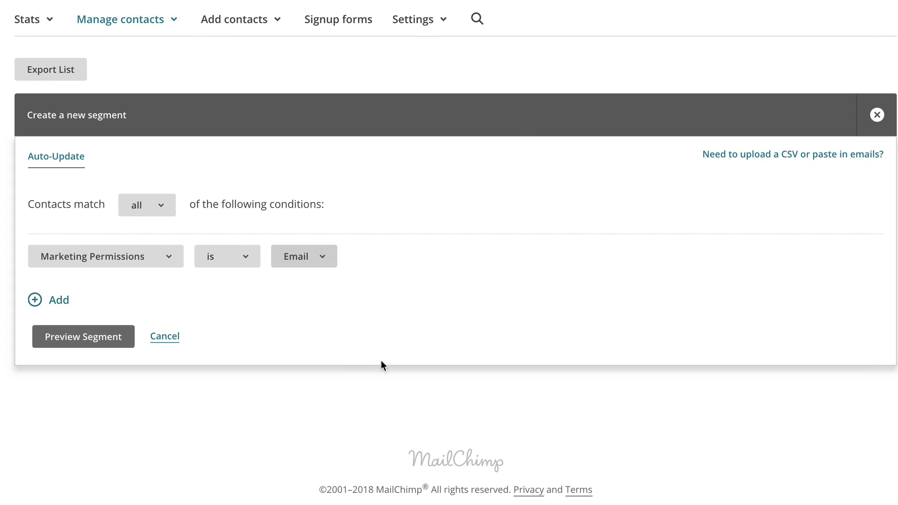
# Try a Marketing Permissions is Email condition, then view saved segments including GDPR Email
pyautogui.click(164, 337)
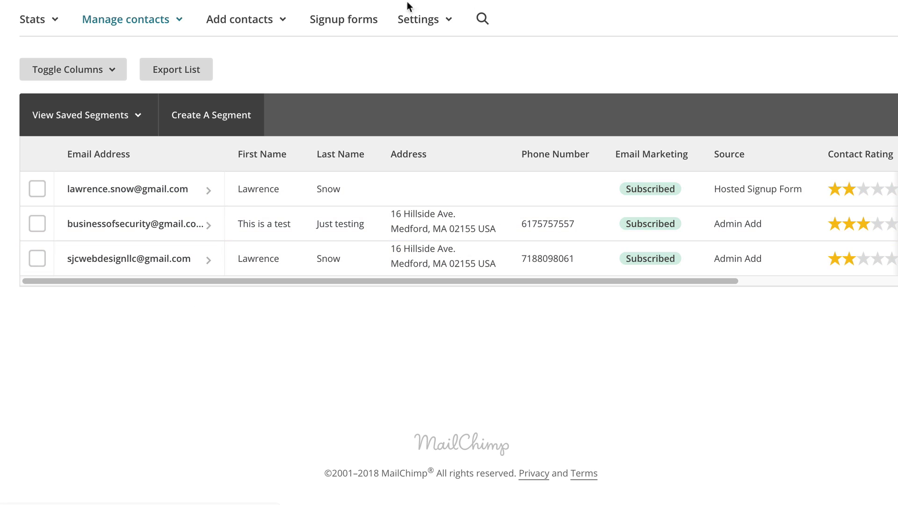
pyautogui.click(241, 114)
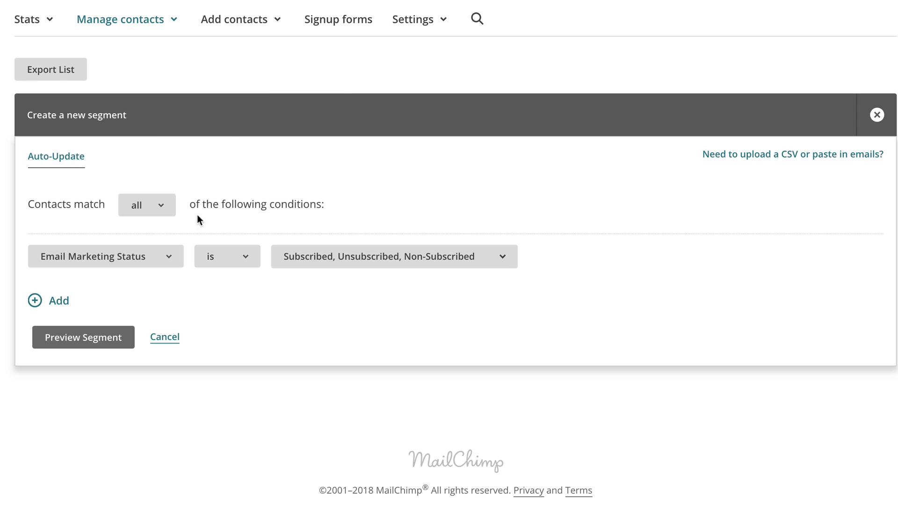
pyautogui.click(170, 257)
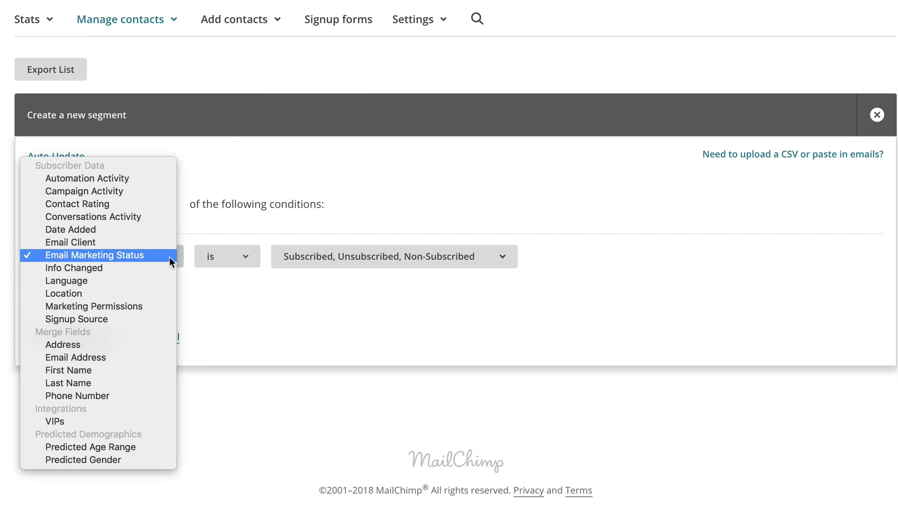
pyautogui.click(126, 306)
pyautogui.click(351, 261)
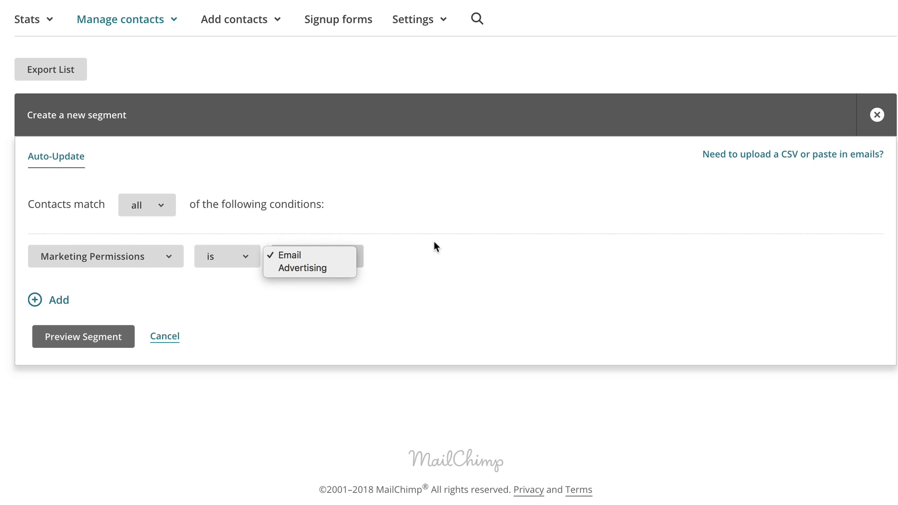
pyautogui.click(496, 233)
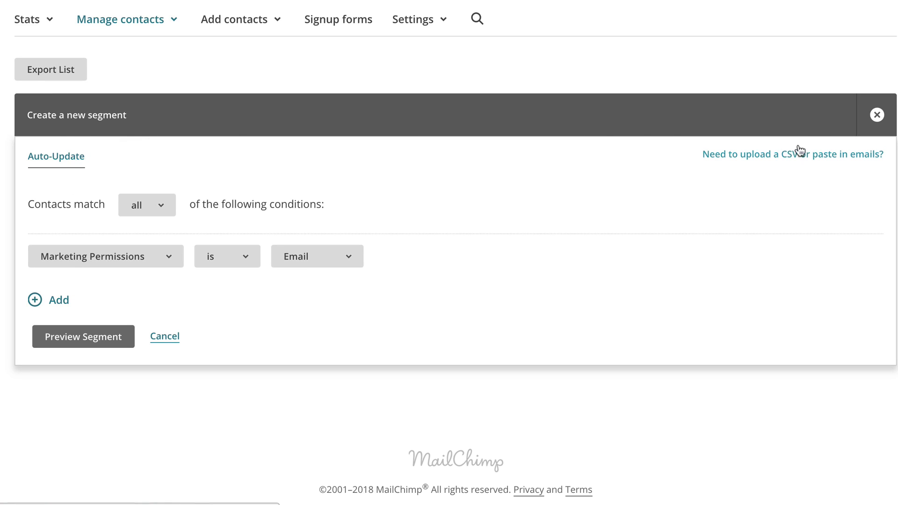
pyautogui.click(877, 115)
pyautogui.click(77, 115)
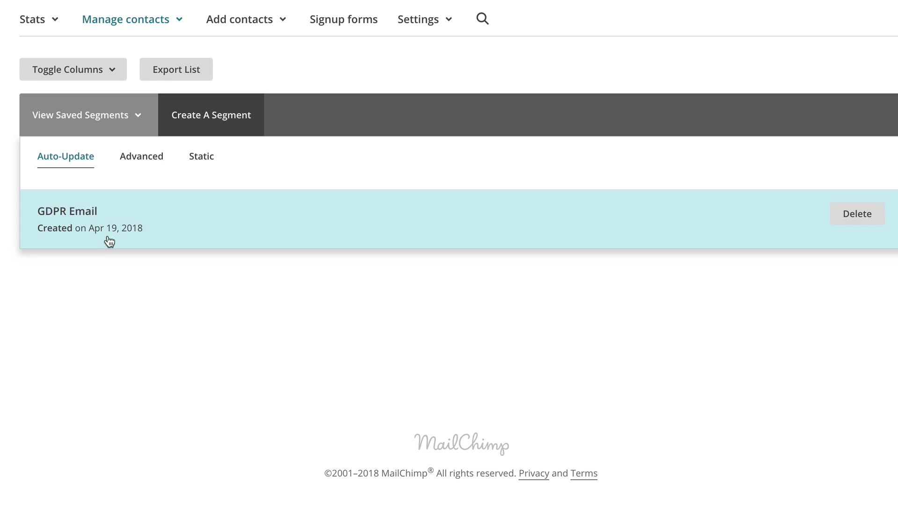
# Start a new segment with the condition Marketing Permissions is Advertising
pyautogui.click(209, 114)
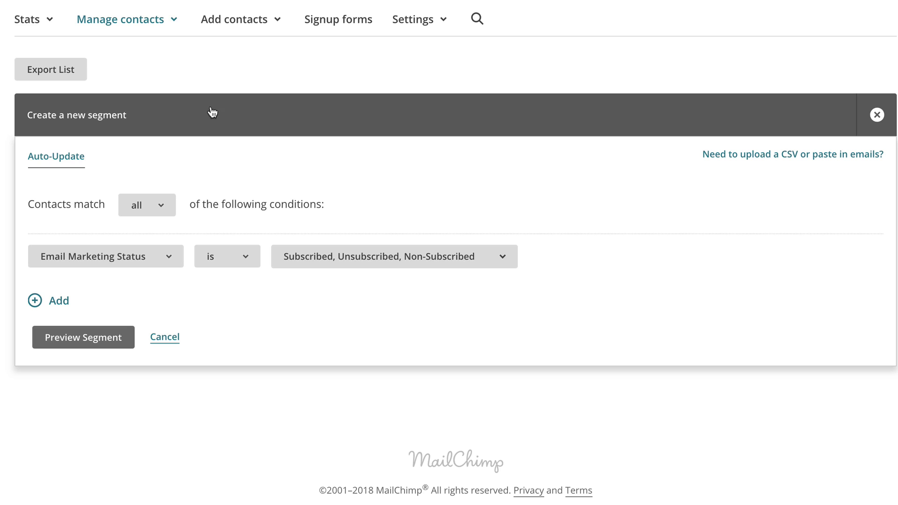
pyautogui.click(178, 255)
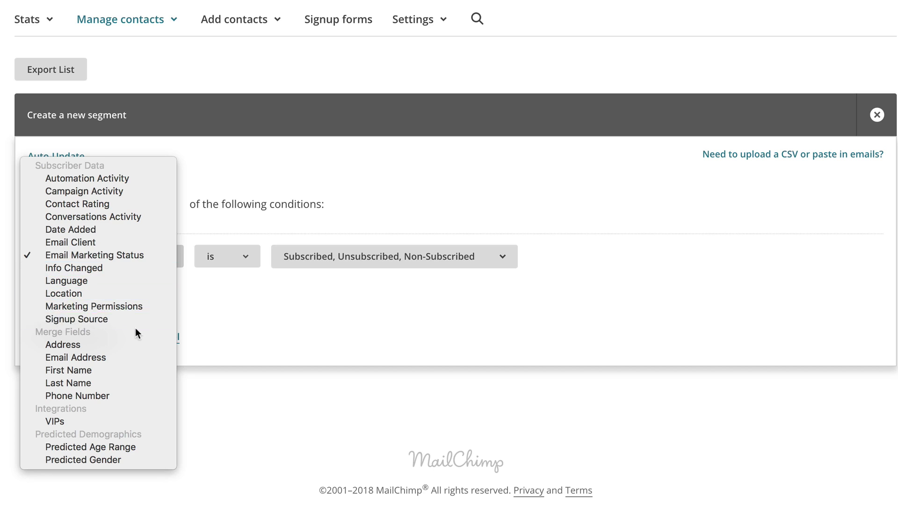
pyautogui.click(142, 307)
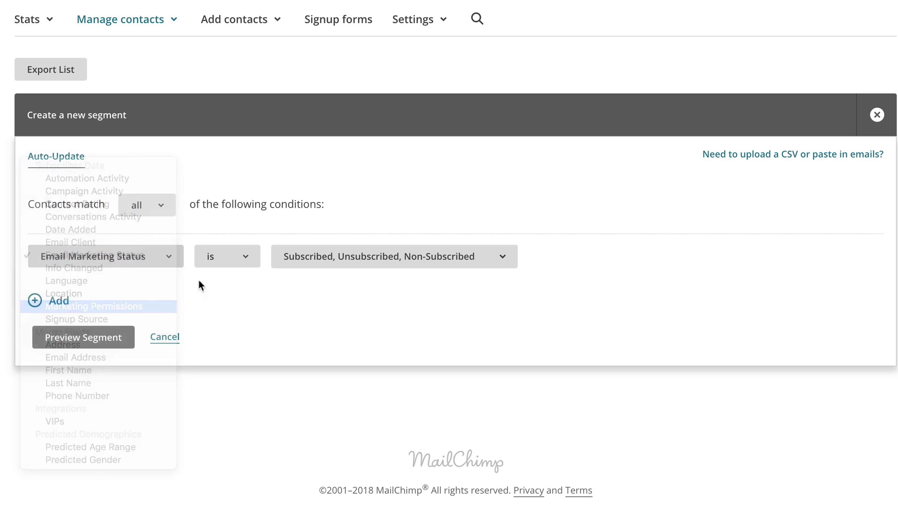
pyautogui.click(356, 256)
pyautogui.click(338, 268)
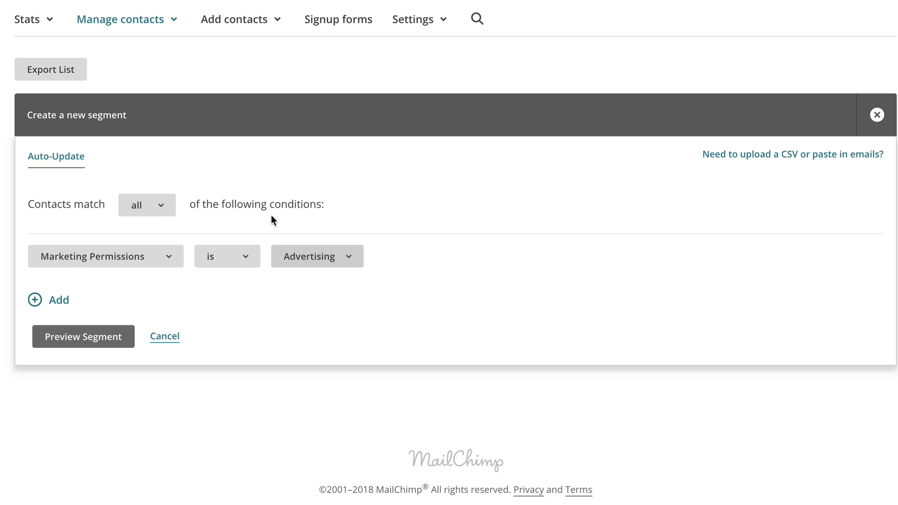
# Preview the Advertising segment (0 contacts) and save it as 'GDPR Adverts'
pyautogui.click(78, 337)
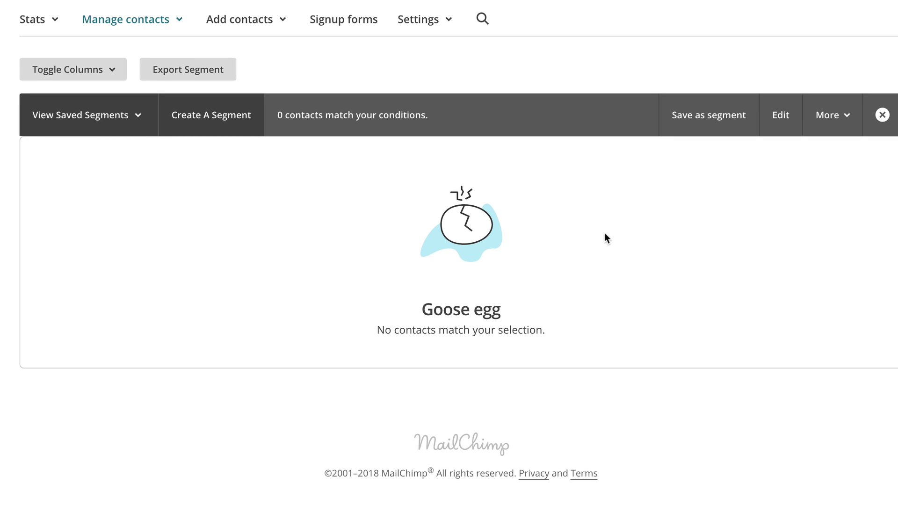
pyautogui.click(712, 117)
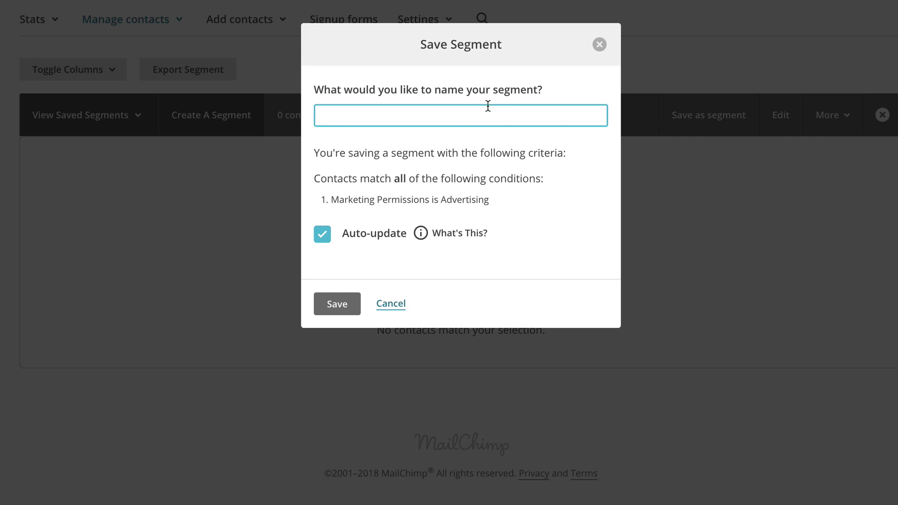
pyautogui.click(479, 113)
pyautogui.write('GDPR Adverts')
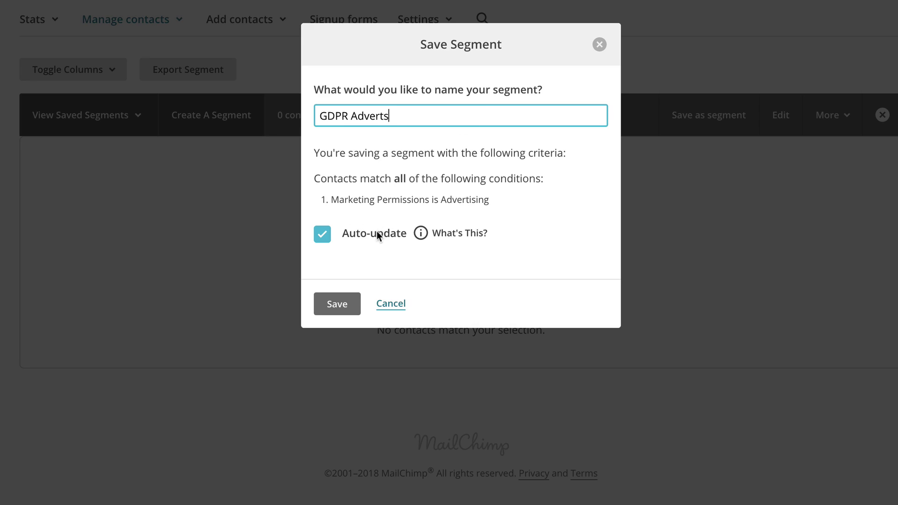
pyautogui.click(338, 305)
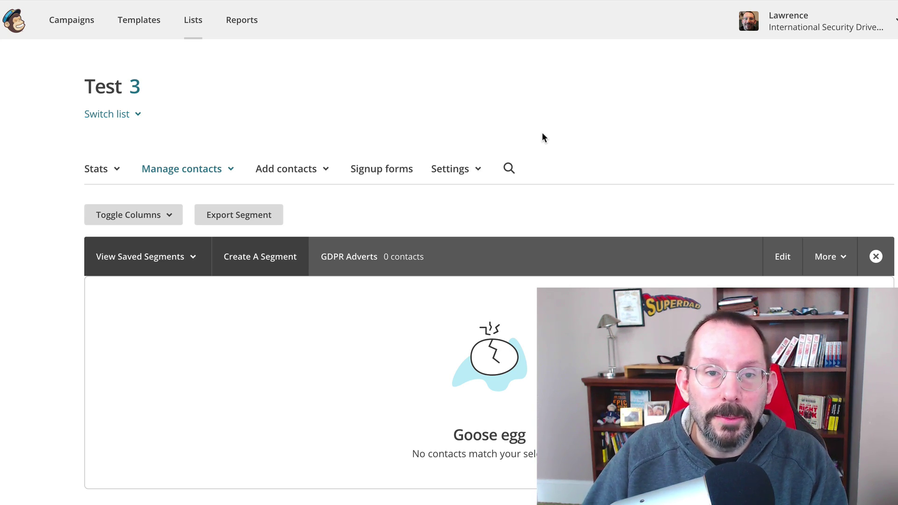
# Create a regular email campaign named 'test042120181' from the Campaigns page
pyautogui.click(69, 19)
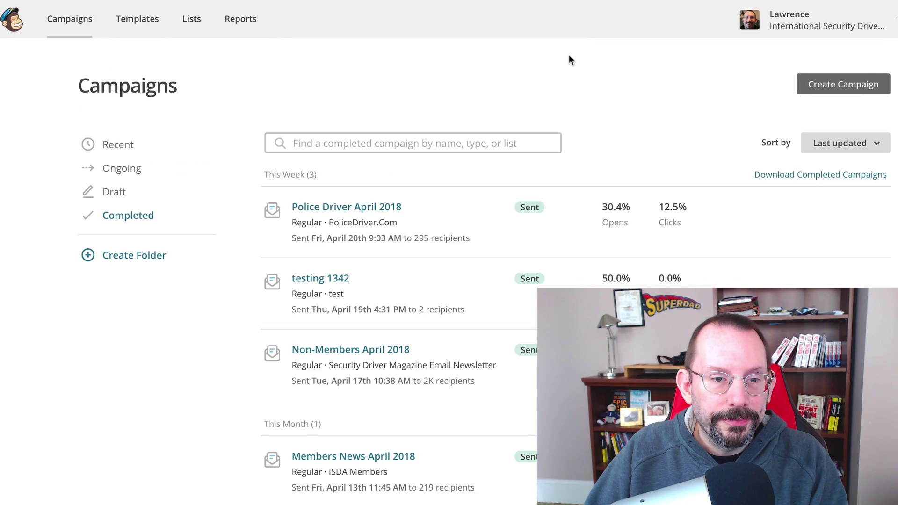
pyautogui.click(843, 85)
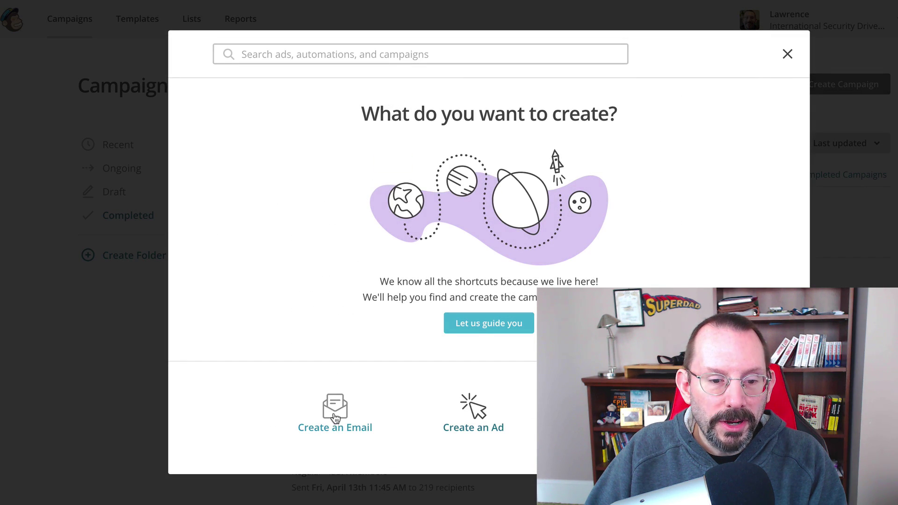
pyautogui.click(335, 416)
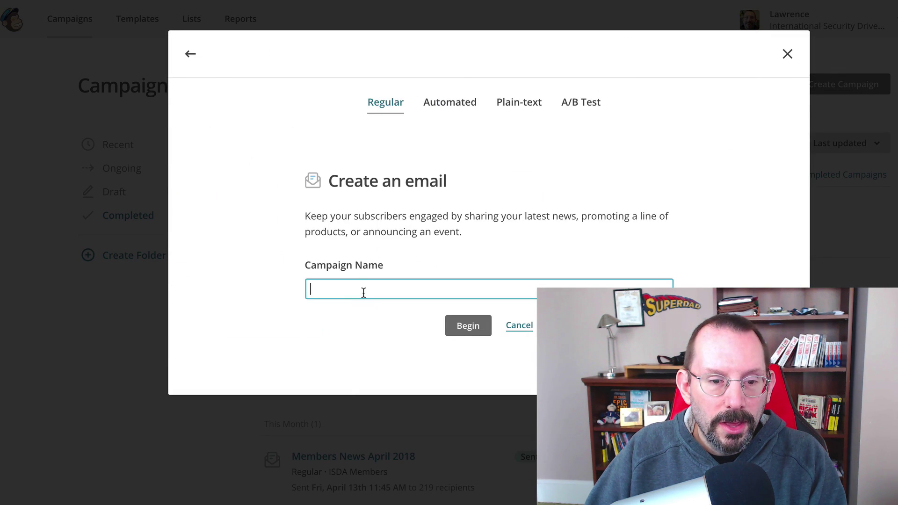
pyautogui.write('test')
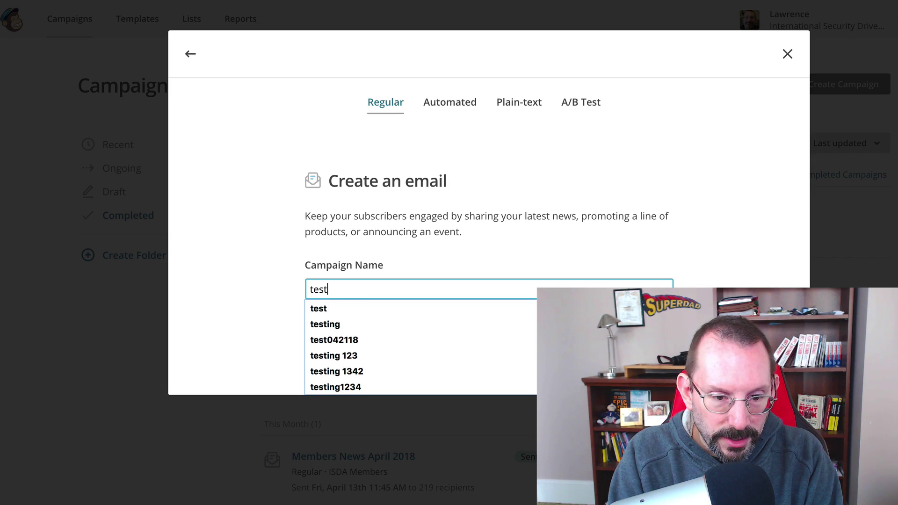
pyautogui.write('0')
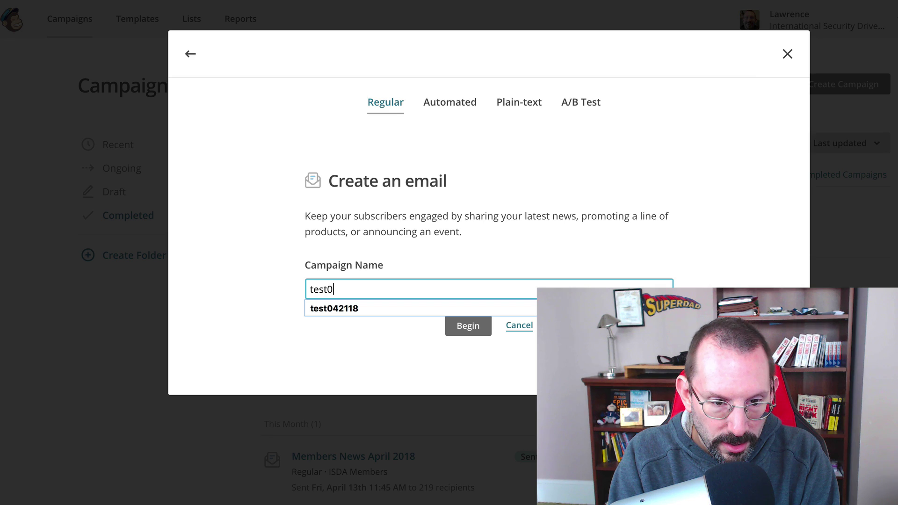
pyautogui.write('4212')
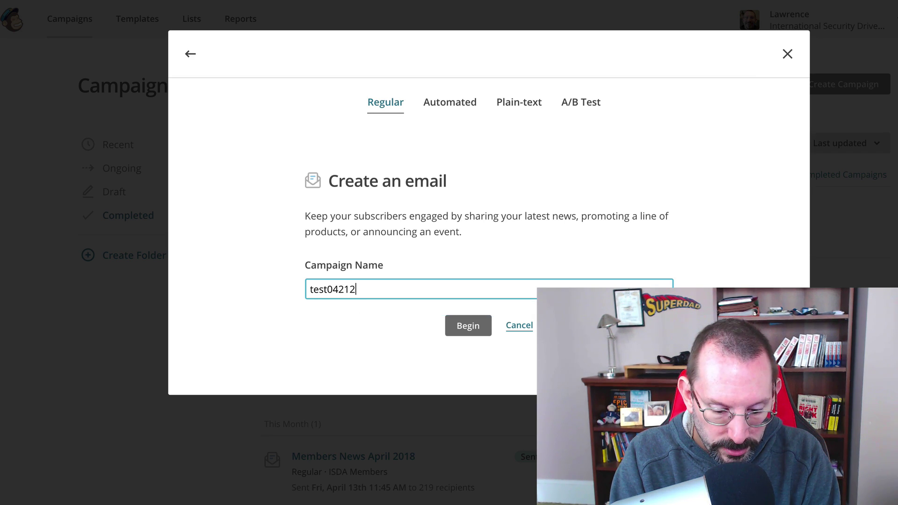
pyautogui.write('0181')
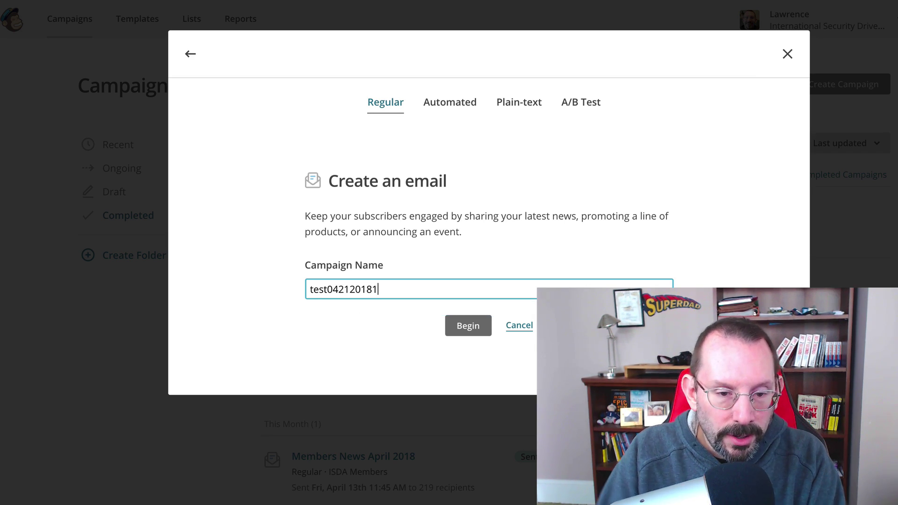
pyautogui.click(469, 328)
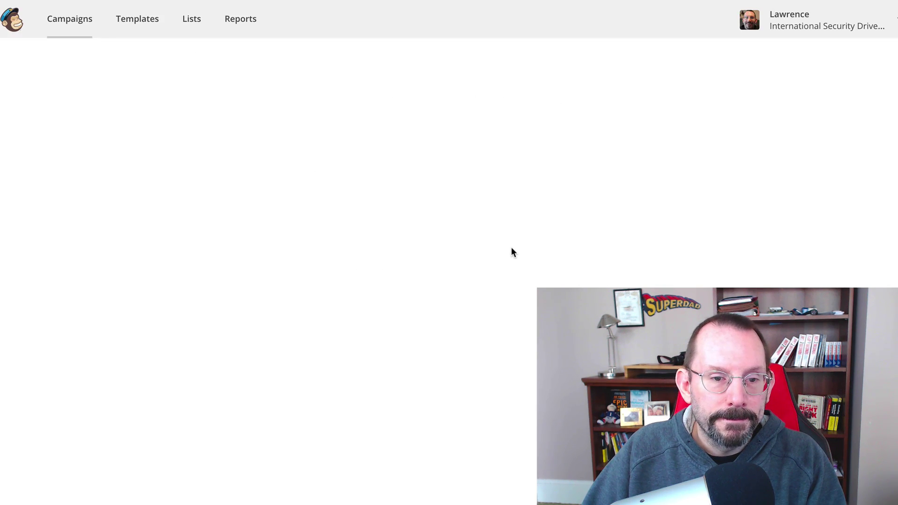
# Set the campaign recipients to the Test list and save the sender details
pyautogui.click(872, 229)
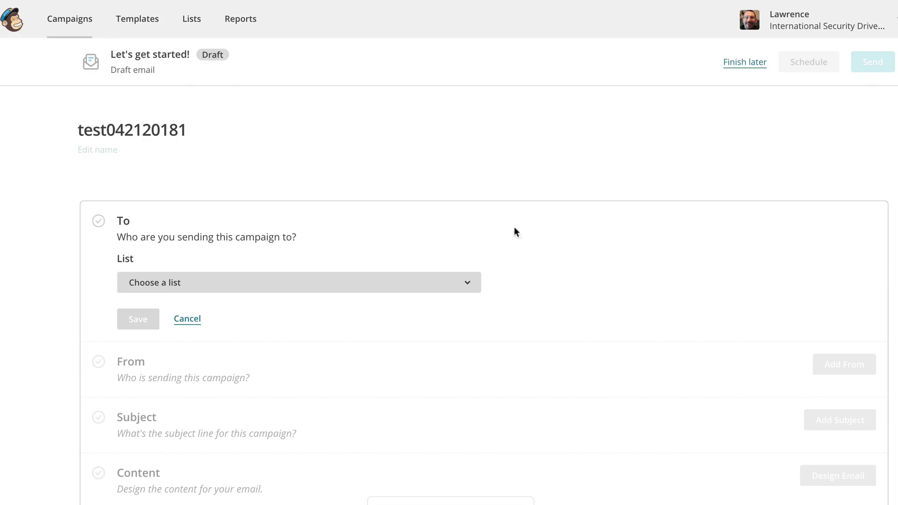
pyautogui.click(466, 287)
pyautogui.click(391, 359)
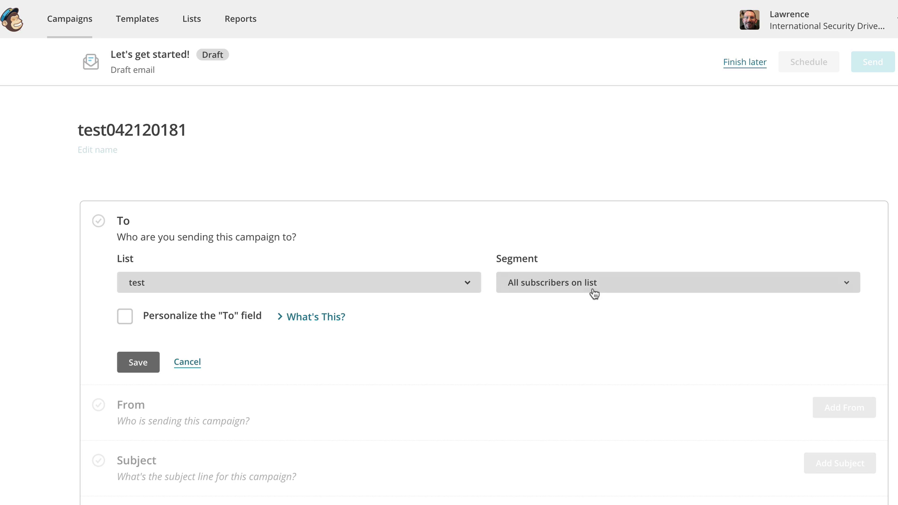
pyautogui.scroll(-2, 538, 347)
pyautogui.click(142, 305)
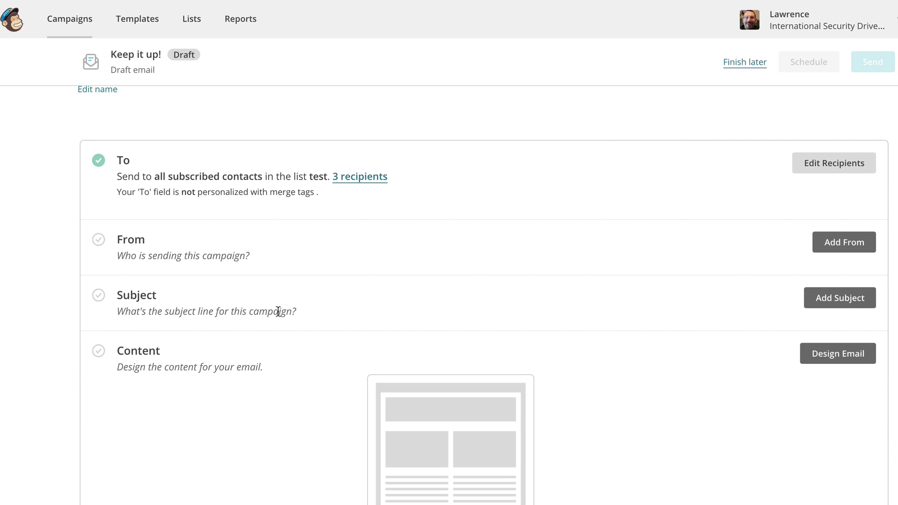
pyautogui.click(840, 243)
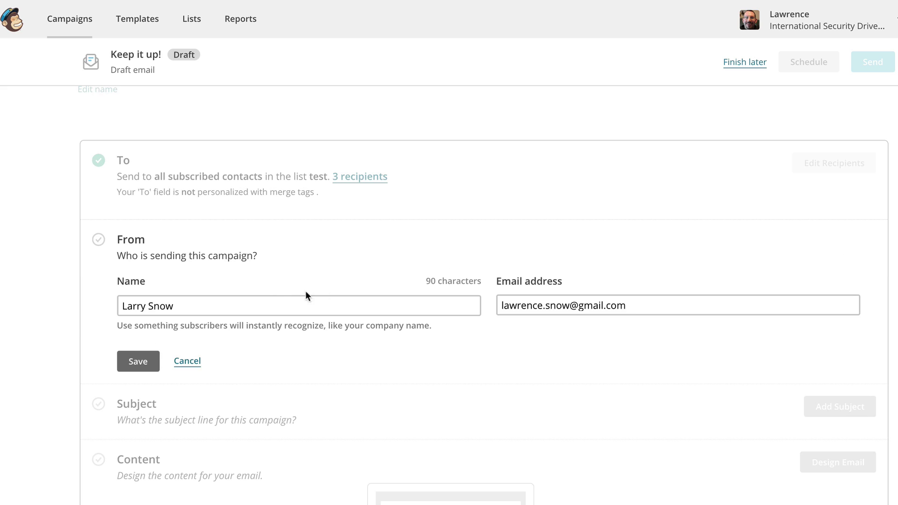
pyautogui.click(125, 360)
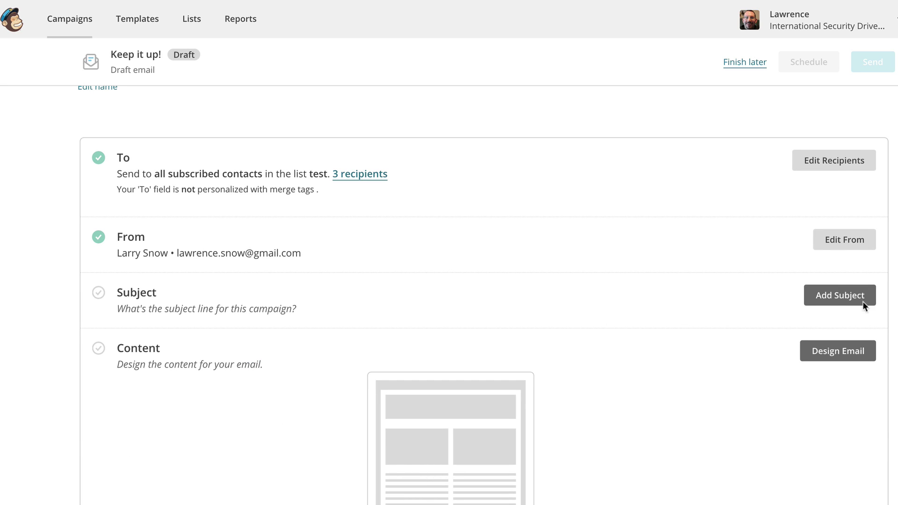
# Set the subject line to 'GDPR Compliance' and save it
pyautogui.click(862, 305)
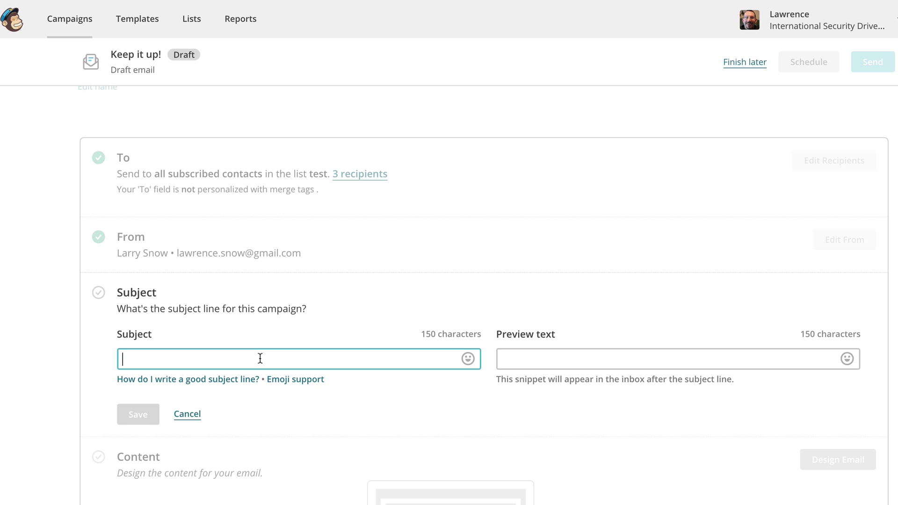
pyautogui.write('G')
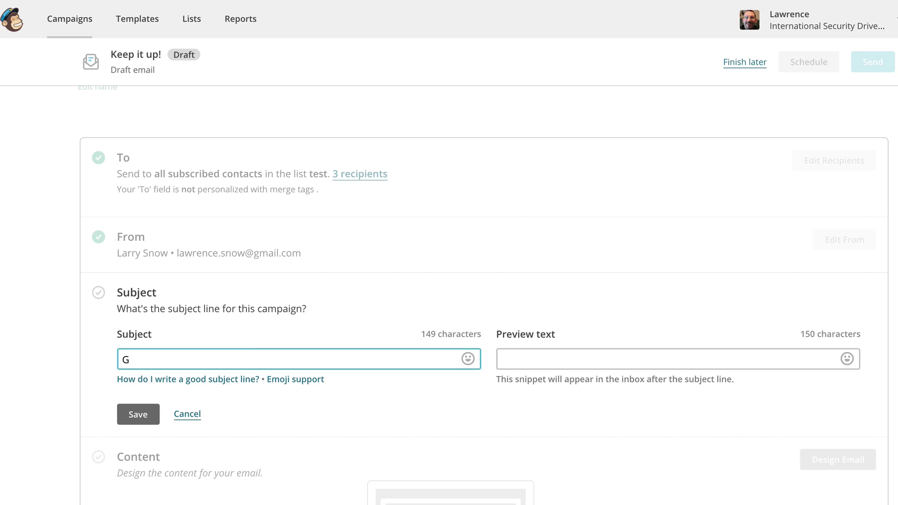
pyautogui.write('DPR Compliance')
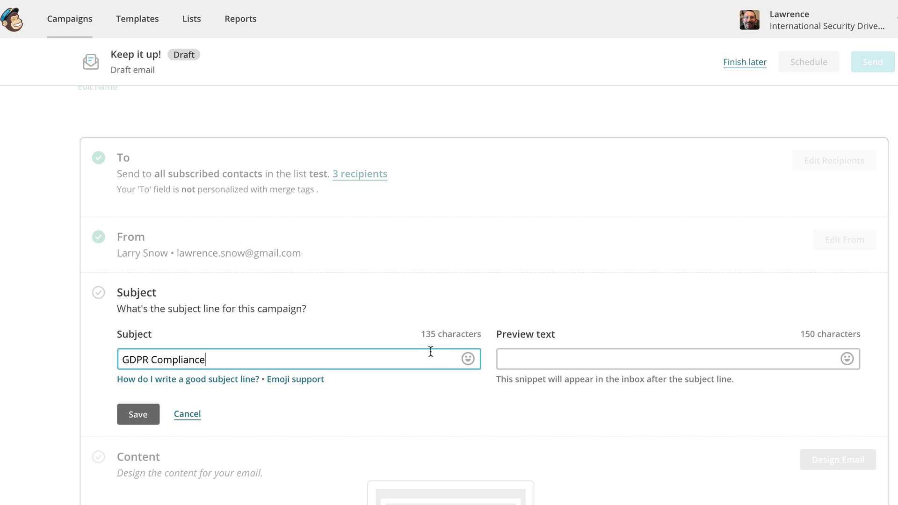
pyautogui.click(135, 414)
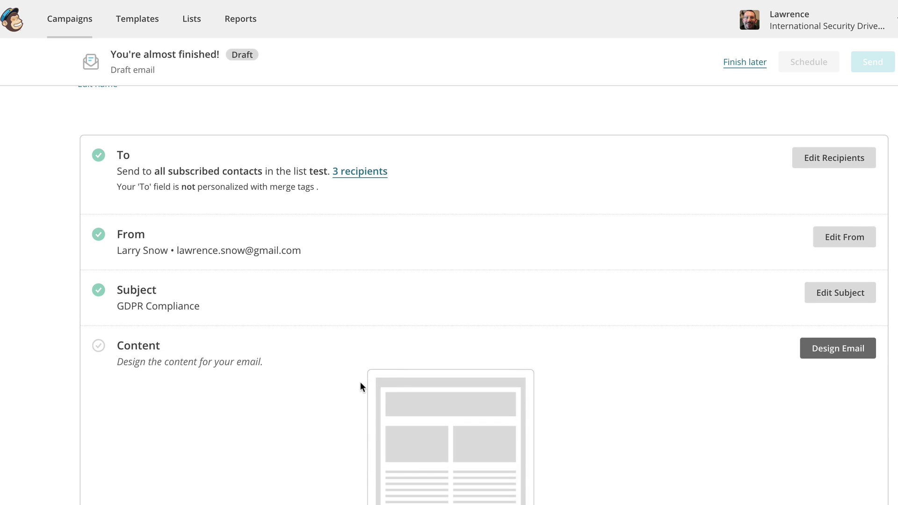
# Filter the email design Themes gallery to the Subscriber Alerts (2) category
pyautogui.click(840, 313)
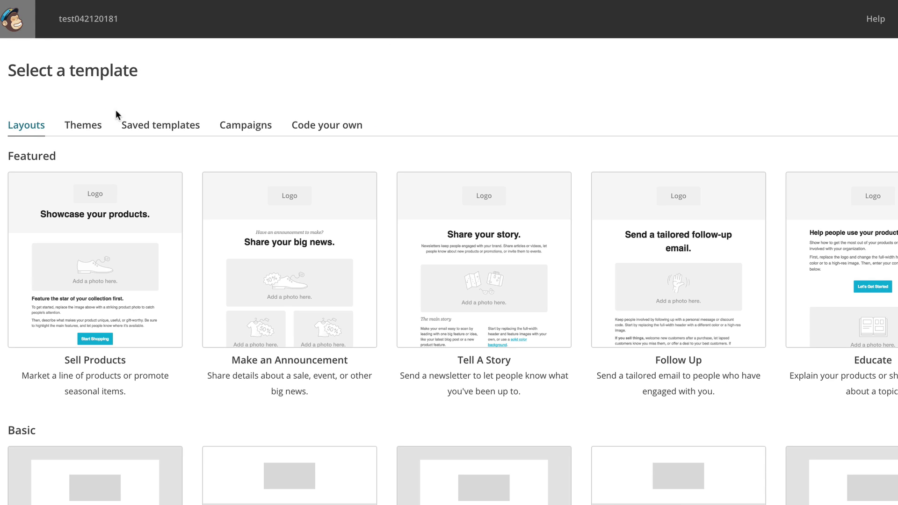
pyautogui.click(83, 127)
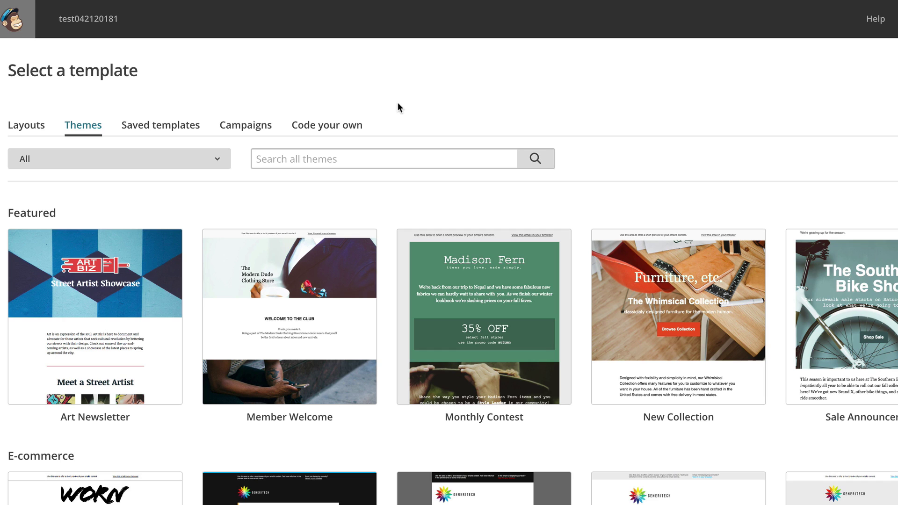
pyautogui.click(218, 159)
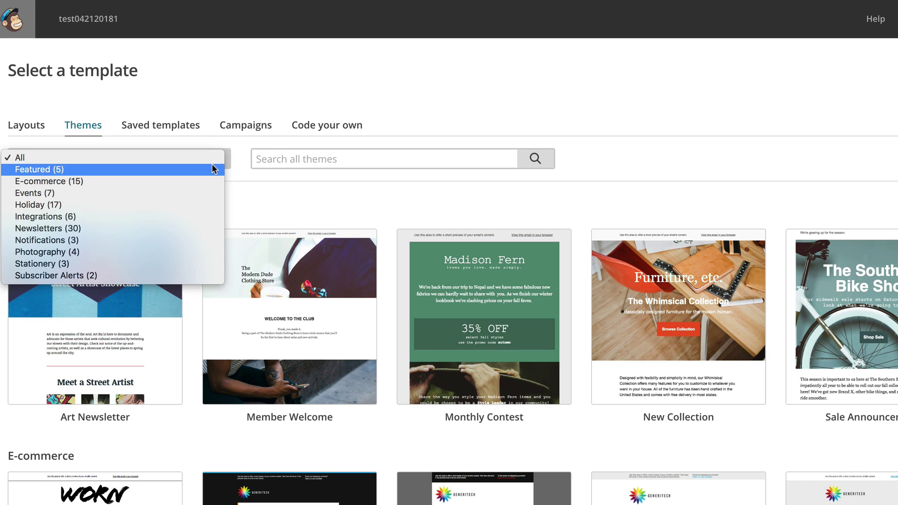
pyautogui.click(153, 277)
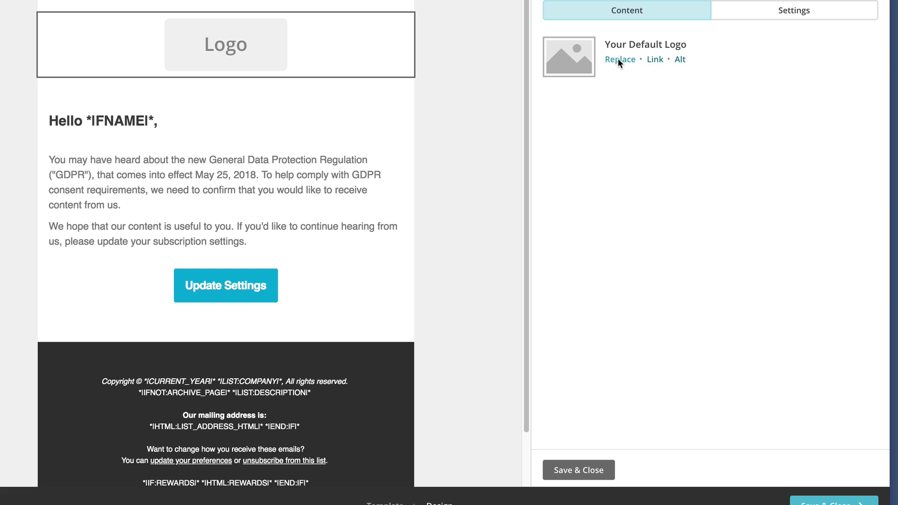
# Replace the GDPR Subscriber Alert template's placeholder logo with the SMS shield logo, then select the greeting text block
pyautogui.click(618, 58)
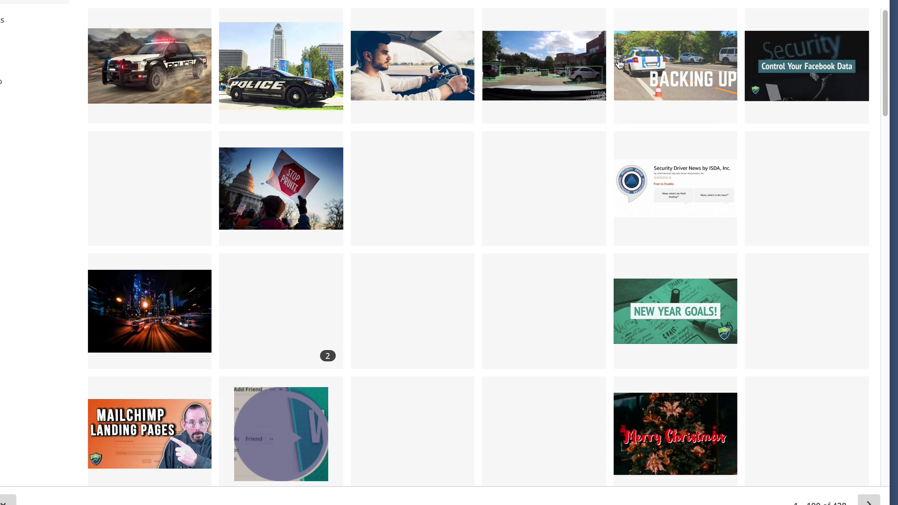
pyautogui.scroll(-10, 625, 292)
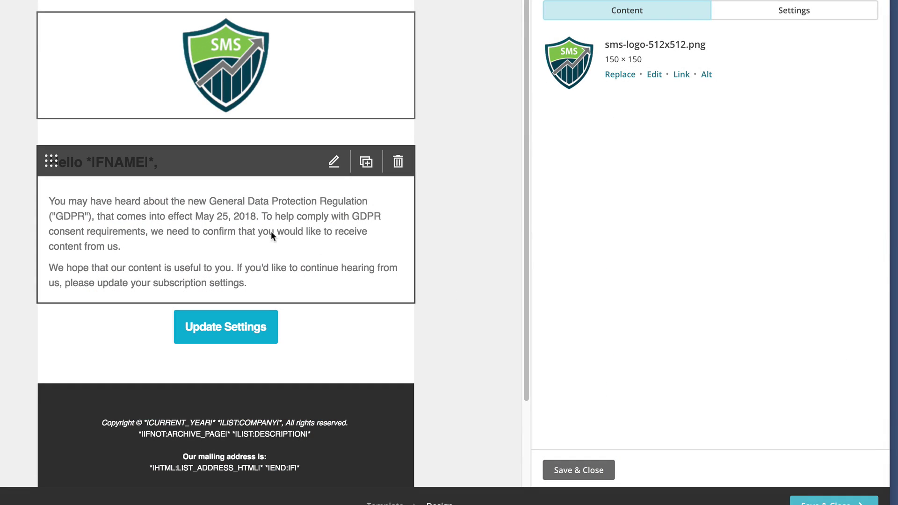
pyautogui.click(209, 215)
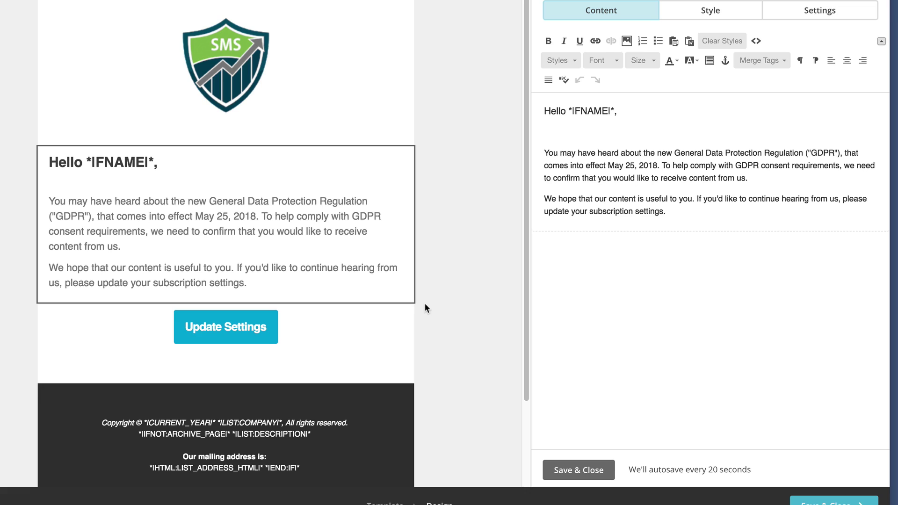
pyautogui.click(366, 324)
pyautogui.scroll(-2, 261, 307)
pyautogui.click(347, 276)
pyautogui.click(398, 271)
pyautogui.click(271, 279)
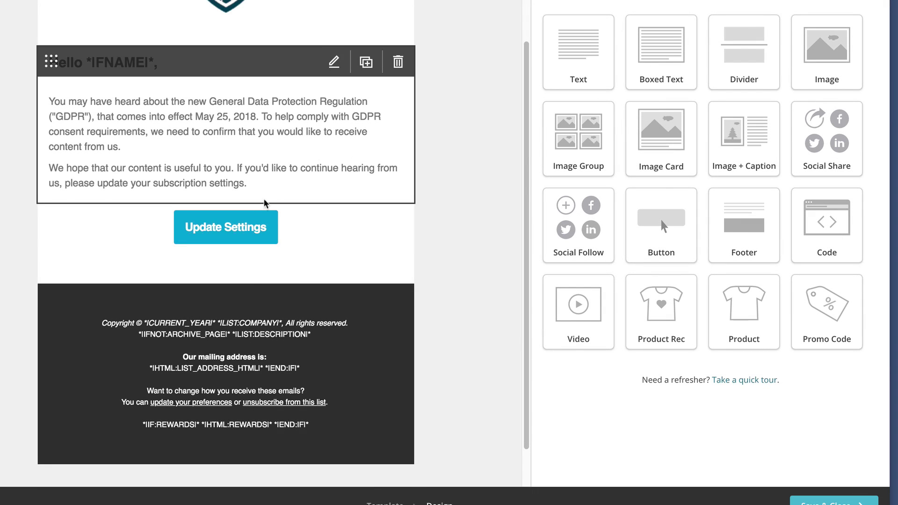
pyautogui.click(226, 235)
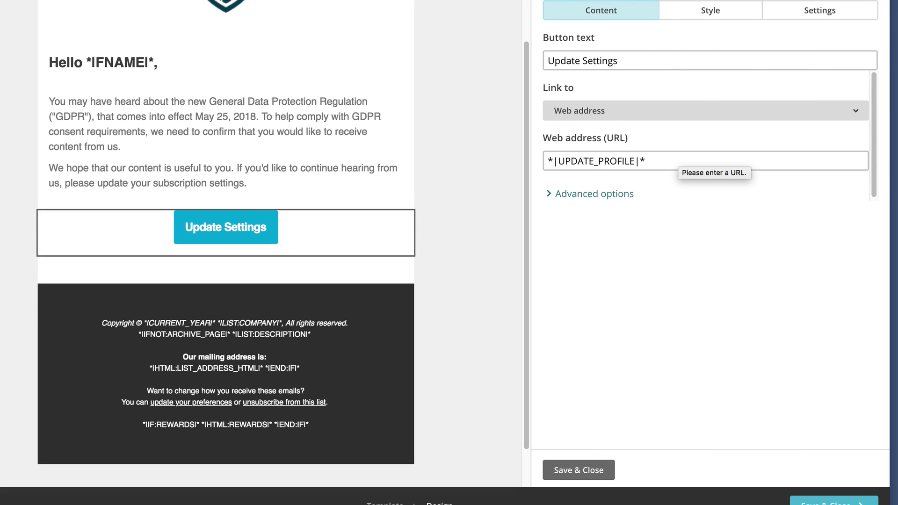
pyautogui.click(683, 1)
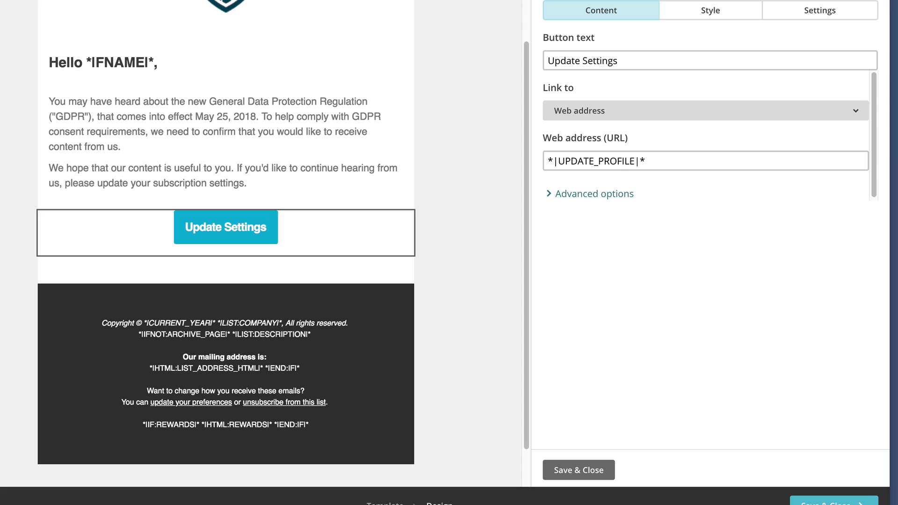
pyautogui.click(571, 472)
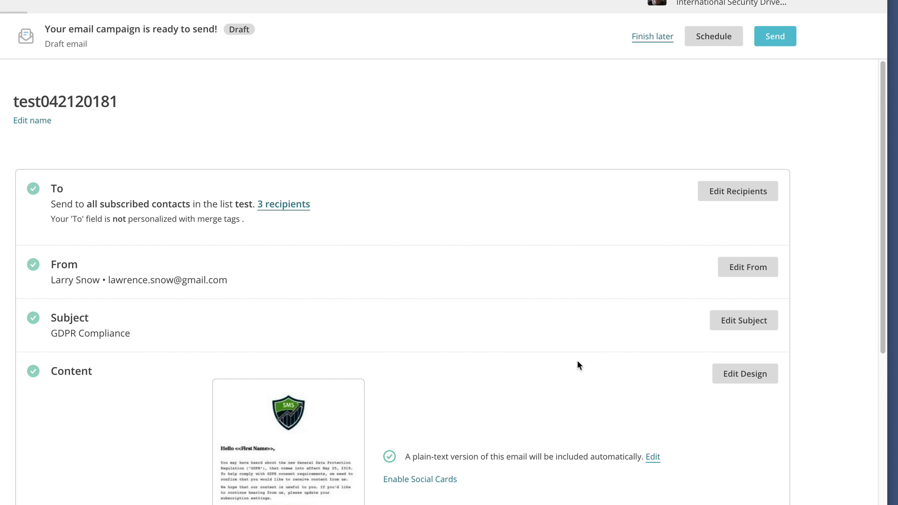
# Send campaign test042120181 now to the test list's 3 subscribers
pyautogui.scroll(-2, 578, 351)
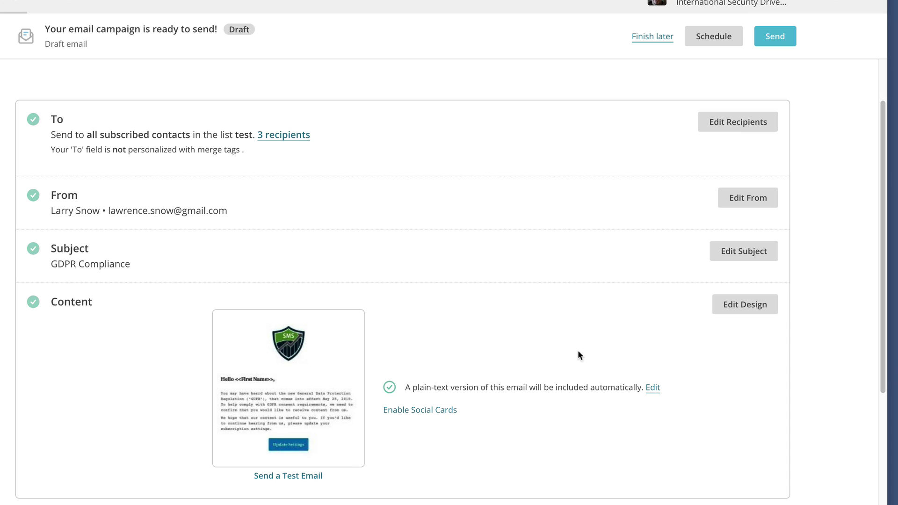
pyautogui.click(779, 38)
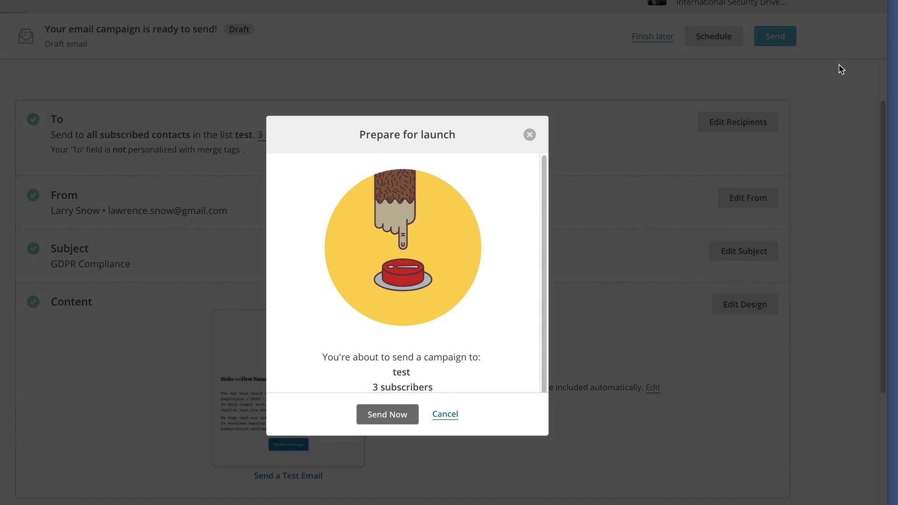
pyautogui.click(395, 415)
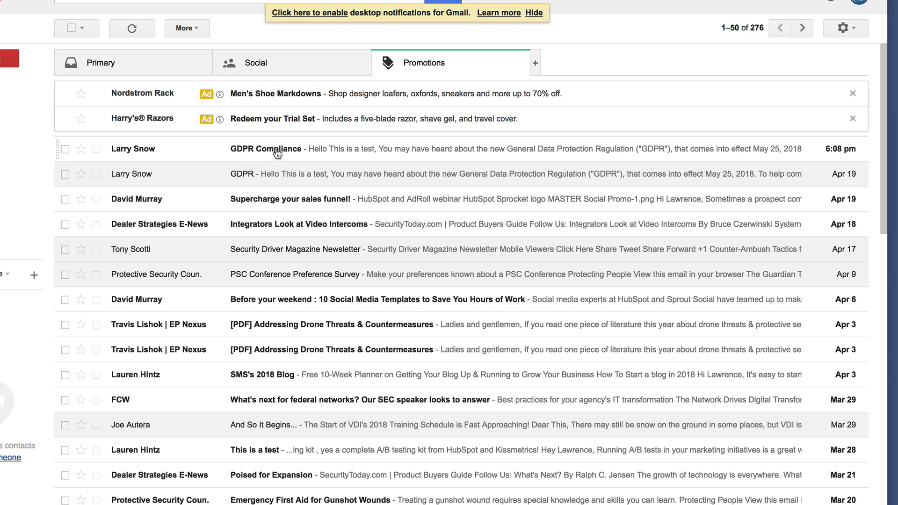
# Open the GDPR Compliance email in Gmail's Promotions tab and scroll through its content
pyautogui.click(279, 149)
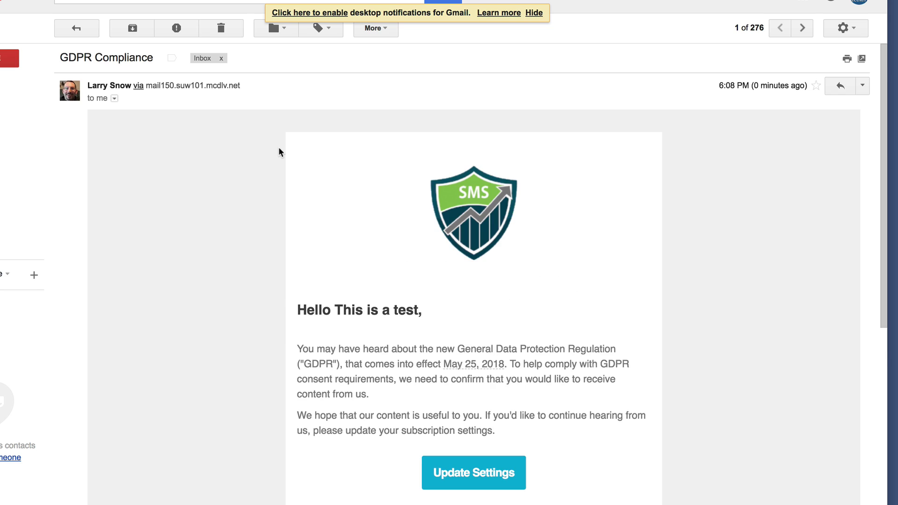
pyautogui.scroll(-3, 421, 269)
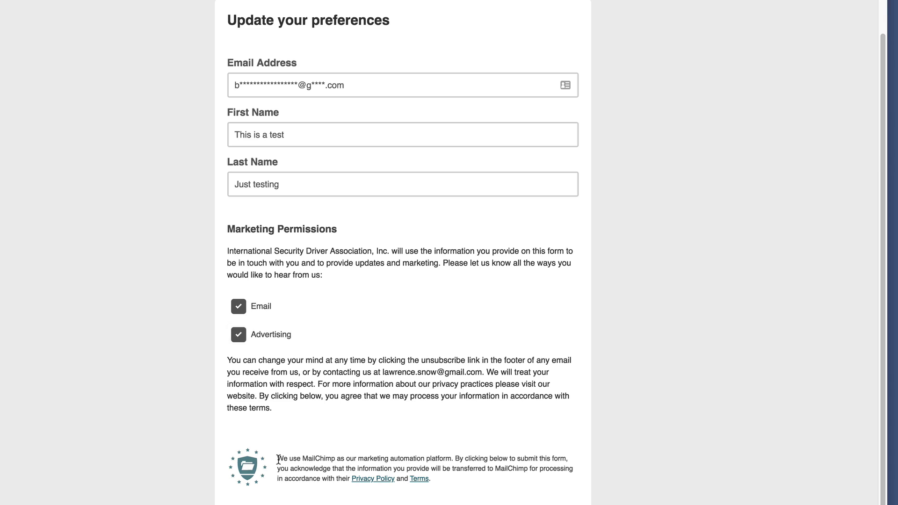
# Keep Email and Advertising permissions checked and submit the profile update
pyautogui.moveTo(277, 458); pyautogui.dragTo(452, 480)
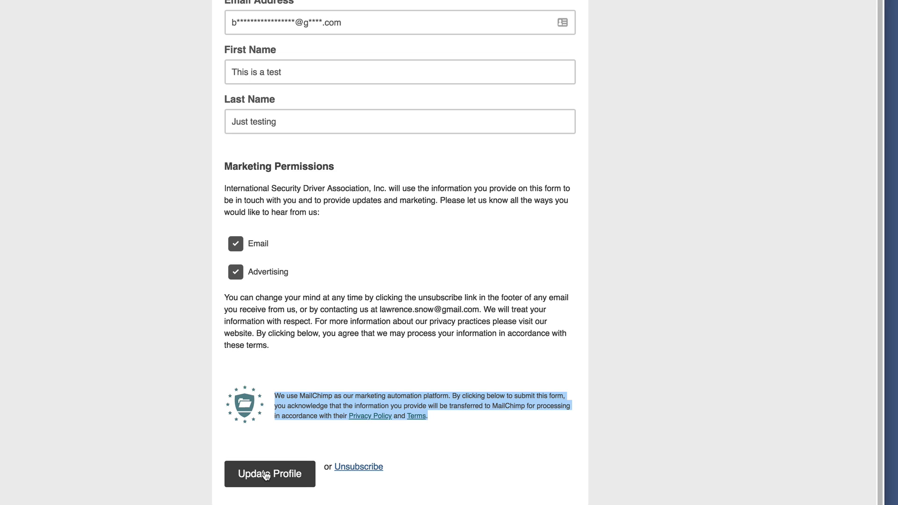
pyautogui.click(294, 468)
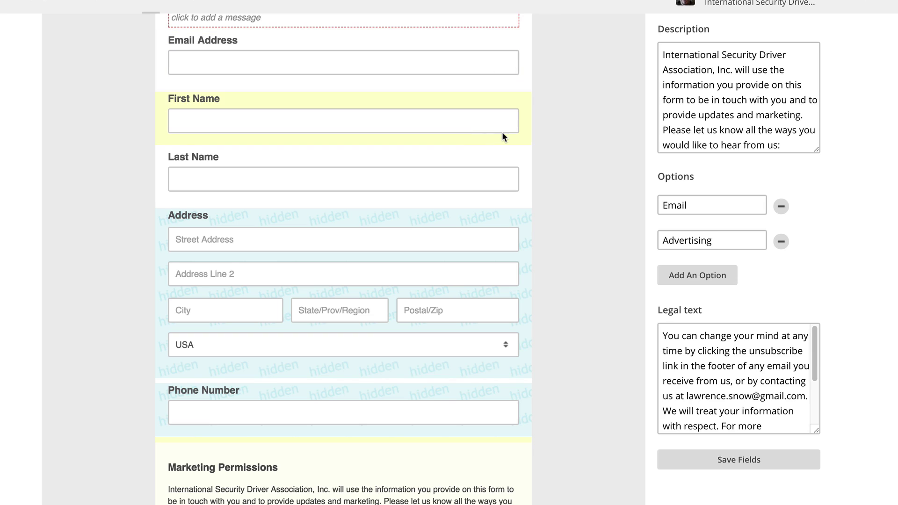
# Go to Lists and open the test list to reach its GDPR Email saved segment
pyautogui.scroll(10, 501, 131)
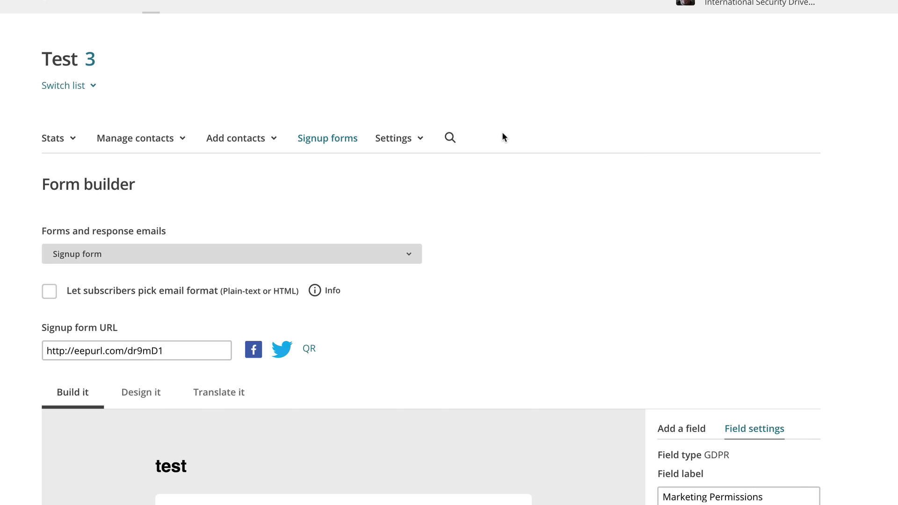
pyautogui.scroll(1, 140, 80)
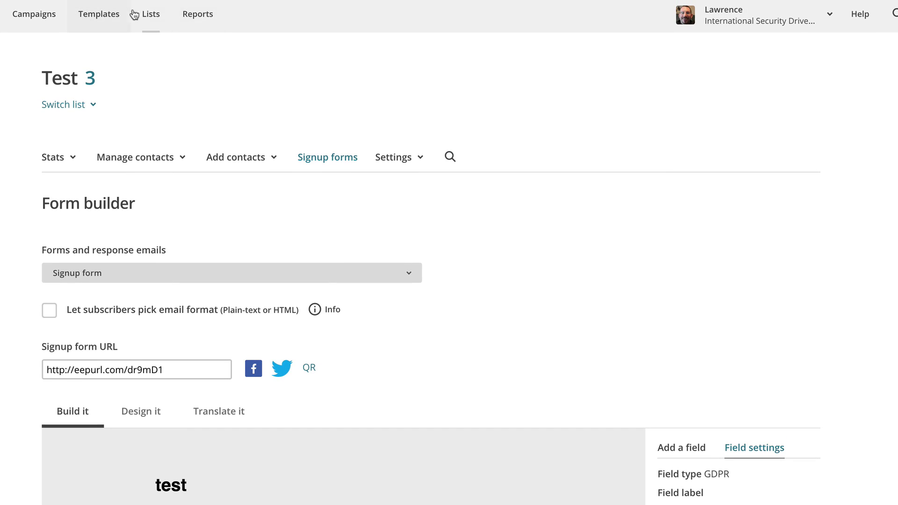
pyautogui.click(150, 15)
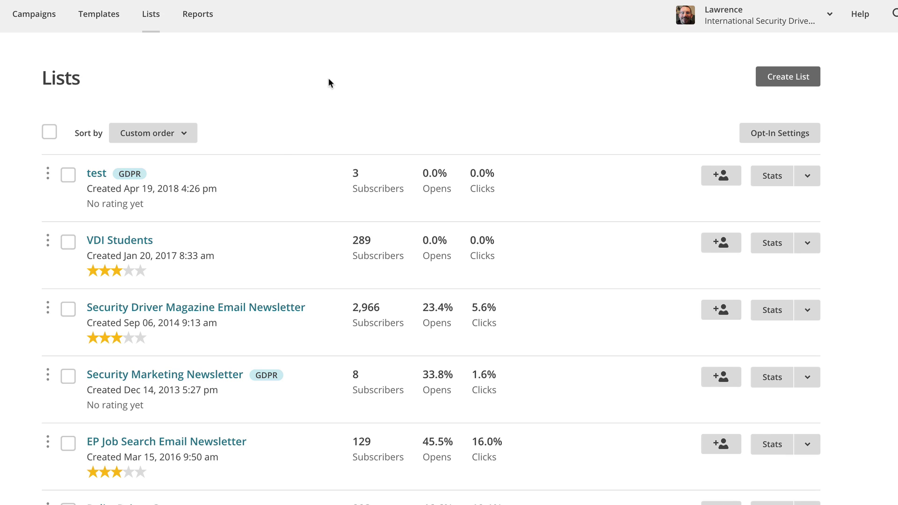
pyautogui.click(97, 174)
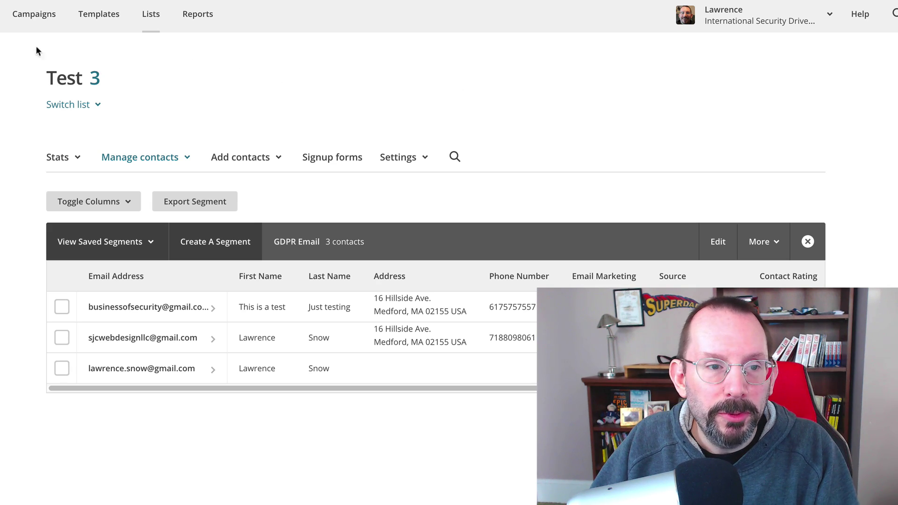
# Create a new regular email campaign named 'testing'
pyautogui.click(29, 18)
pyautogui.click(747, 78)
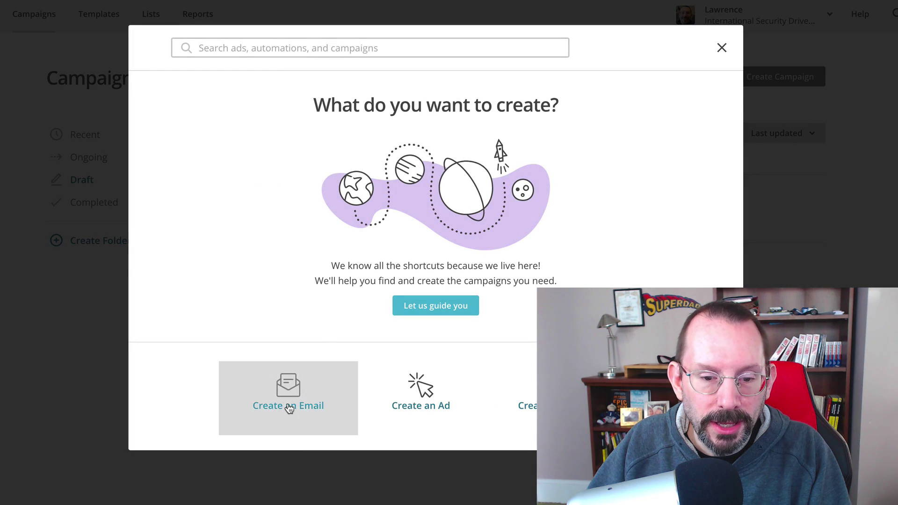
pyautogui.click(290, 408)
pyautogui.click(322, 271)
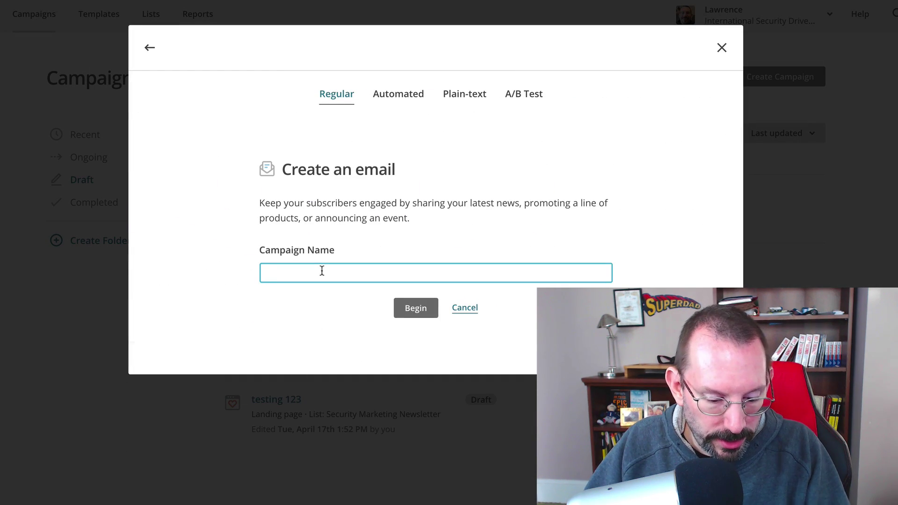
pyautogui.write('testing')
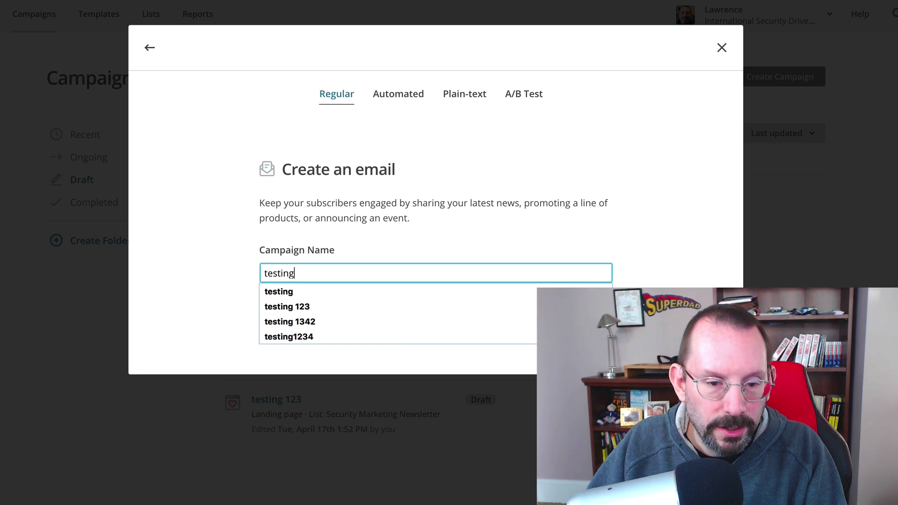
pyautogui.click(476, 218)
pyautogui.click(412, 309)
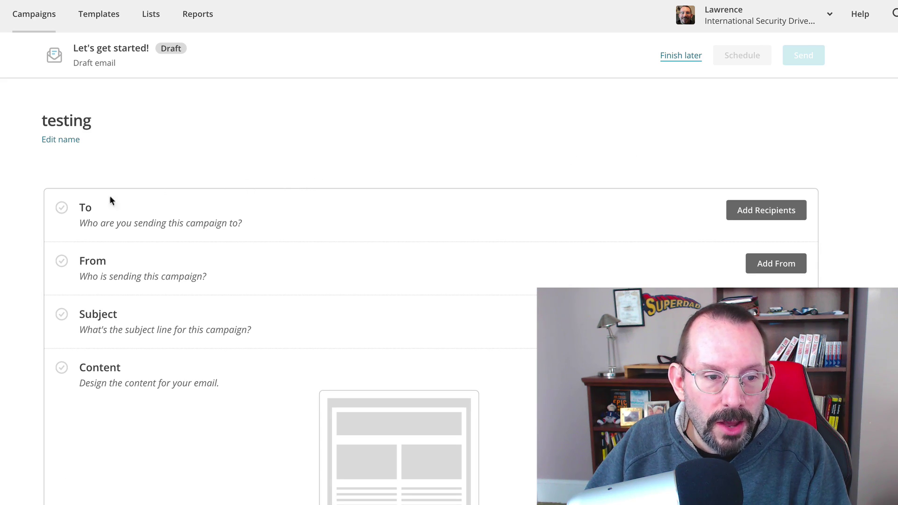
# Set the recipients to the test list's GDPR Email segment, then go to the list's signup forms
pyautogui.click(783, 213)
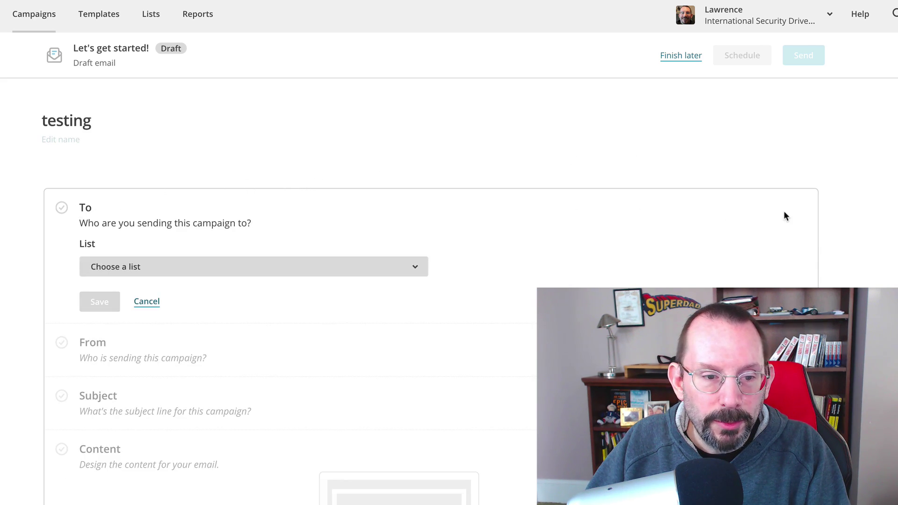
pyautogui.click(416, 267)
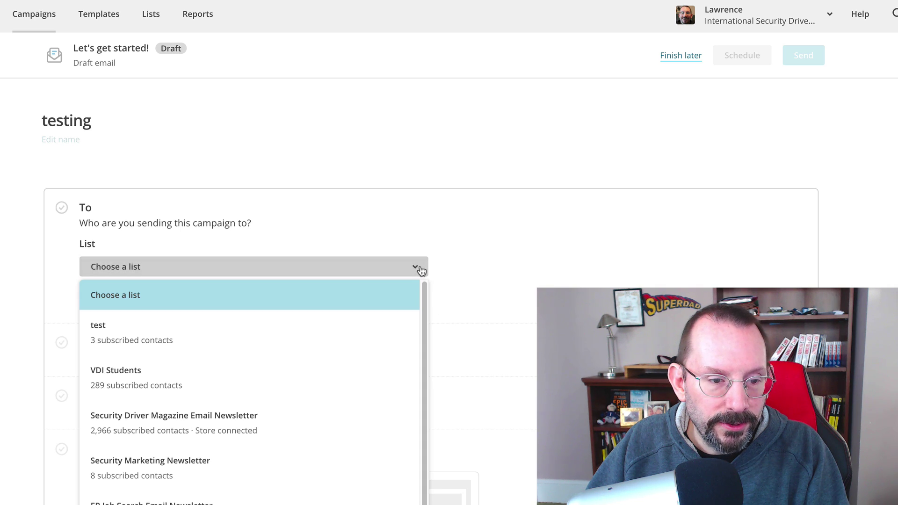
pyautogui.click(240, 342)
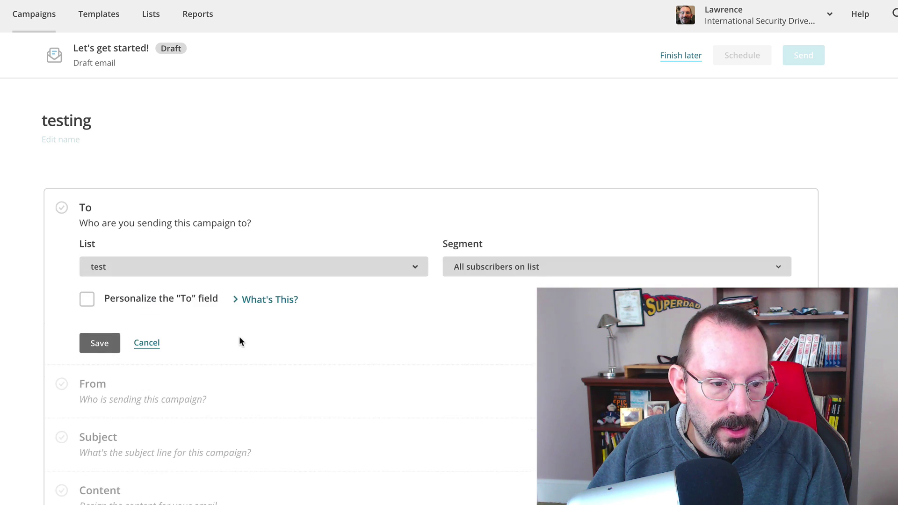
pyautogui.click(523, 274)
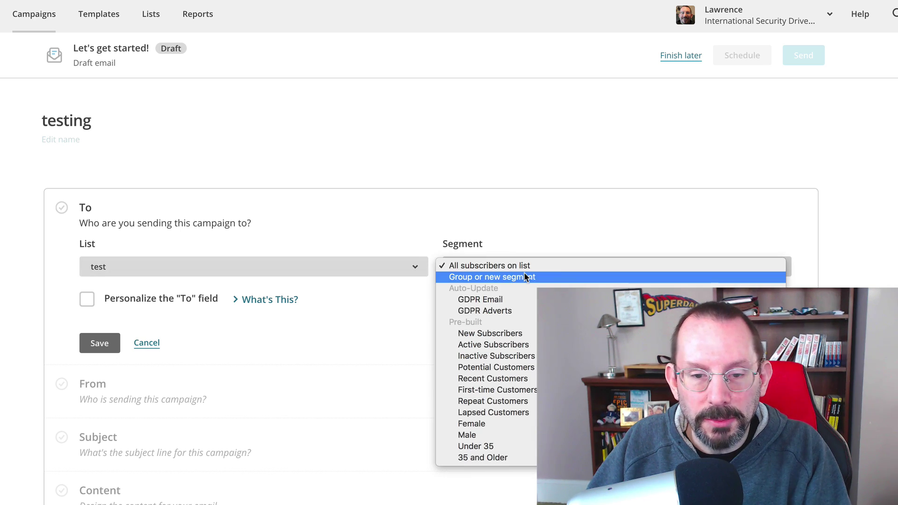
pyautogui.click(524, 300)
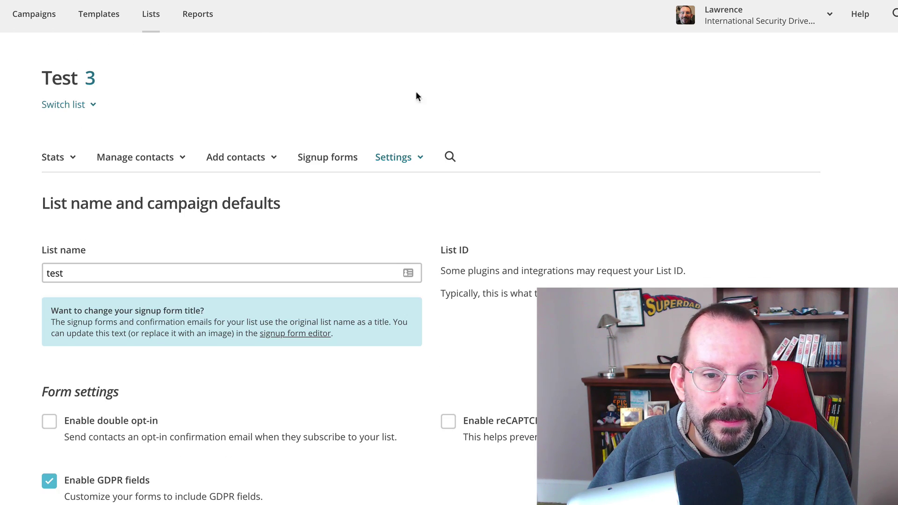
pyautogui.click(324, 158)
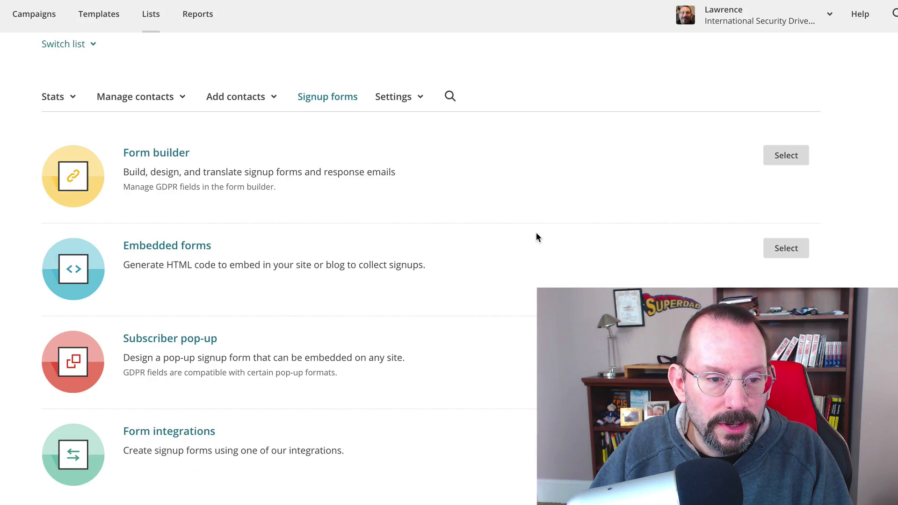
# Review the Test list's embedded signup form options and code
pyautogui.click(167, 225)
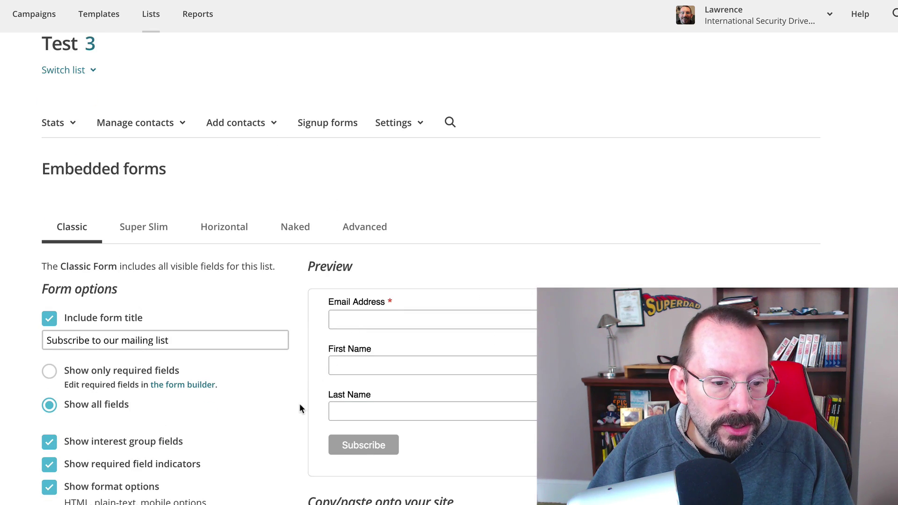
pyautogui.scroll(-5, 300, 404)
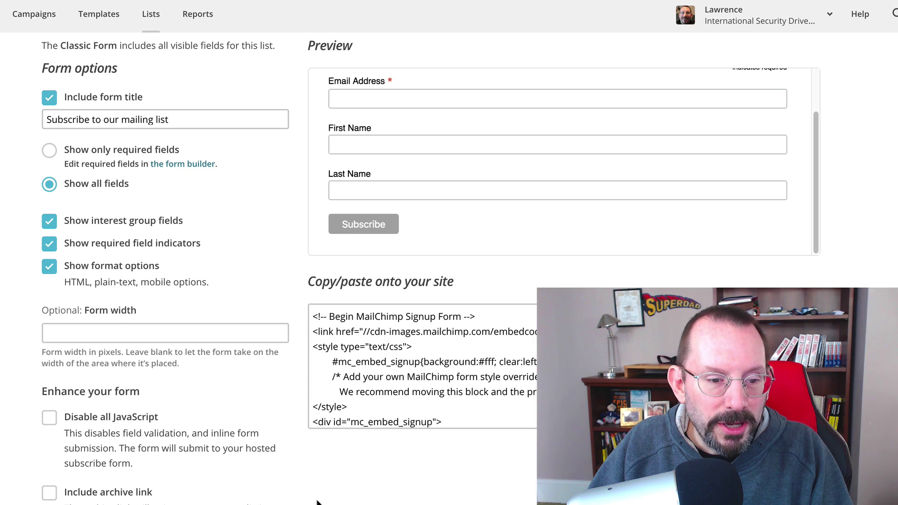
pyautogui.scroll(-3, 358, 463)
pyautogui.scroll(9, 358, 462)
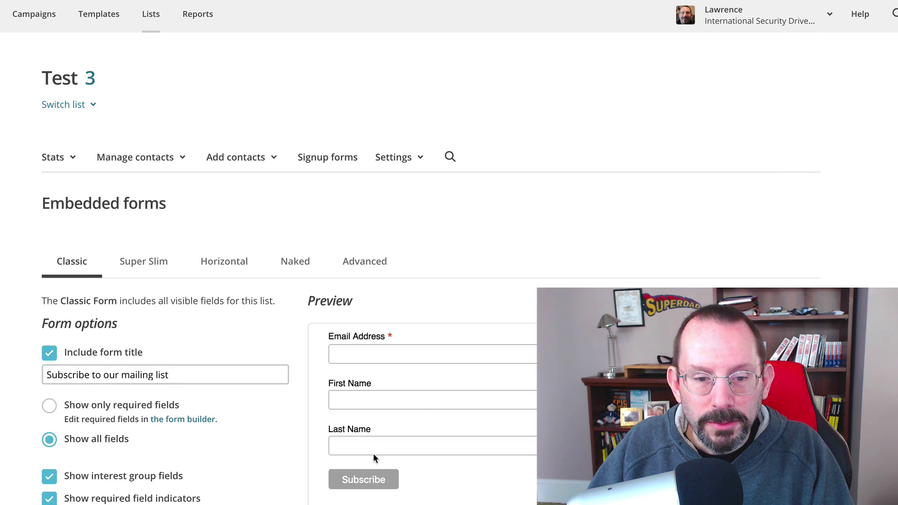
pyautogui.scroll(-6, 588, 279)
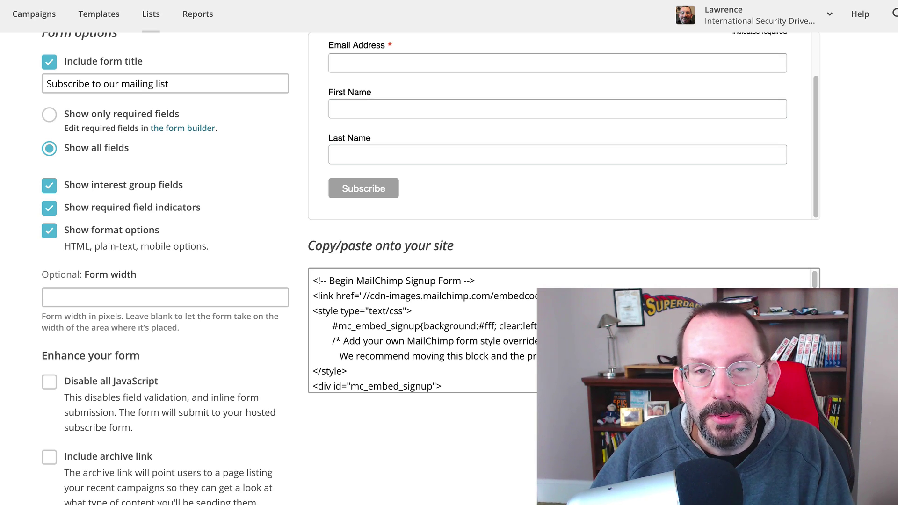
pyautogui.scroll(6, 430, 267)
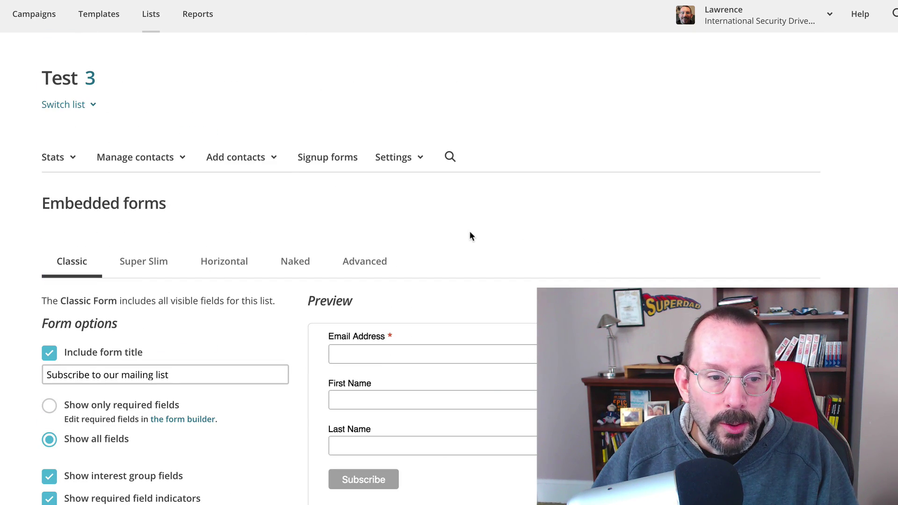
pyautogui.click(345, 161)
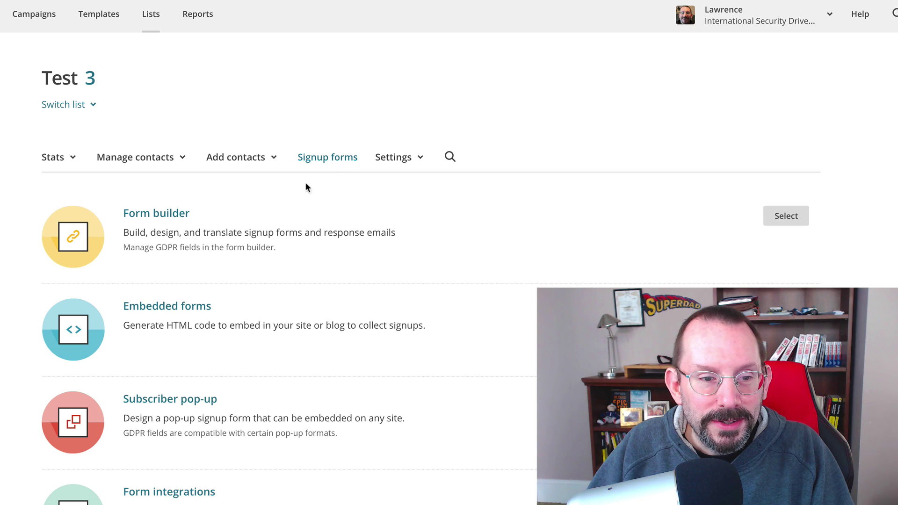
pyautogui.click(142, 214)
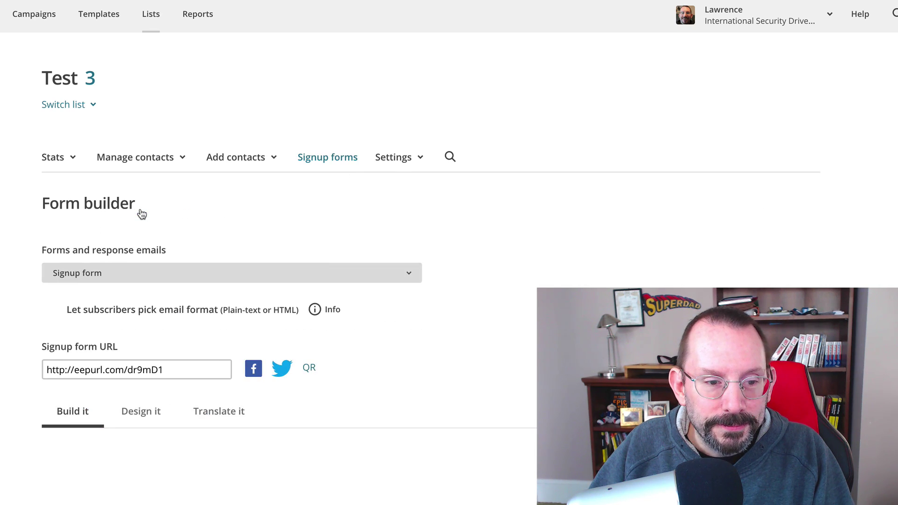
pyautogui.moveTo(167, 370); pyautogui.dragTo(39, 369)
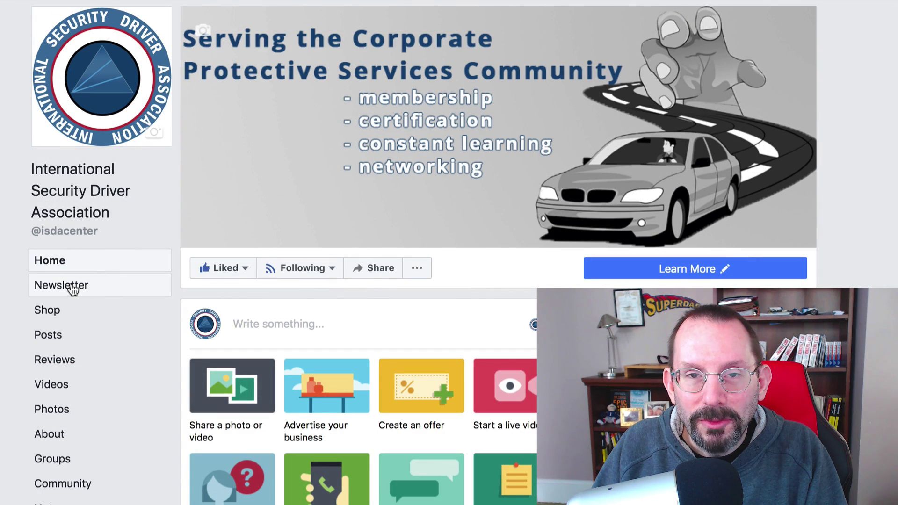
# Show the Facebook Newsletter form's Marketing Permissions and toggle the Customized online advertising checkbox
pyautogui.click(72, 288)
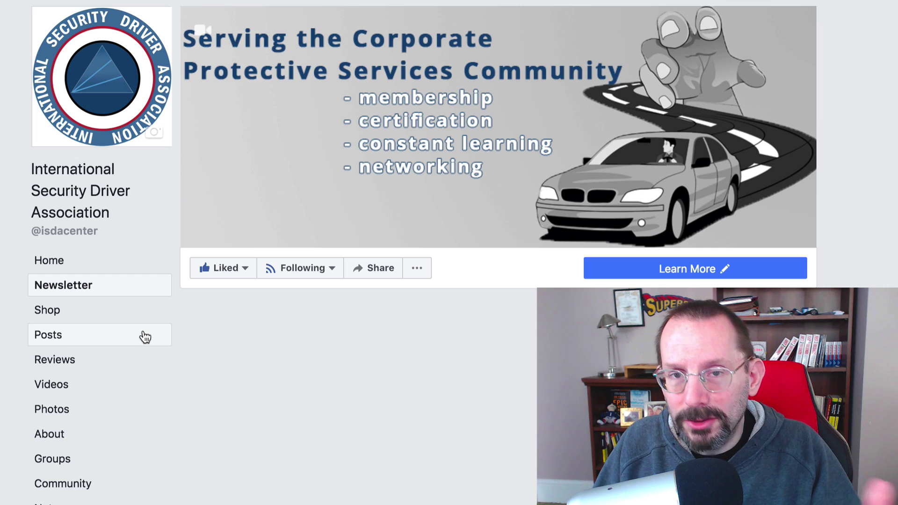
pyautogui.scroll(-5, 362, 421)
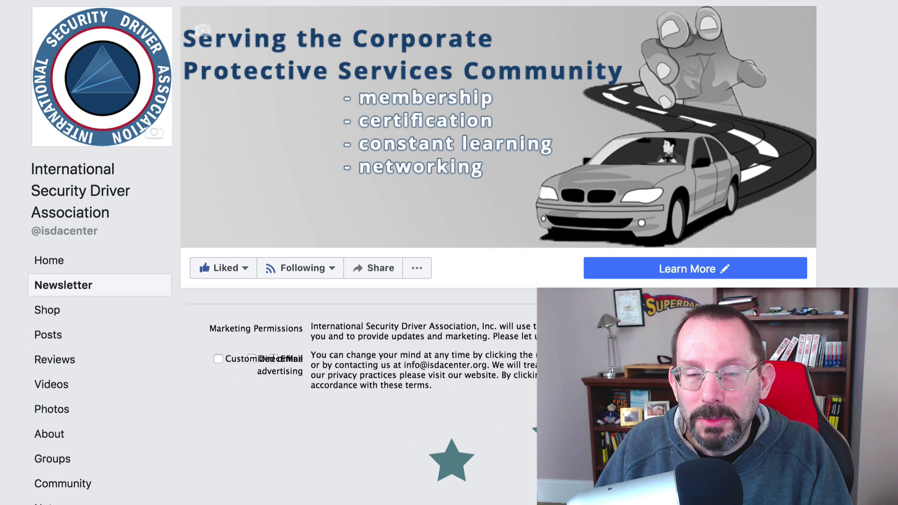
pyautogui.scroll(-1, 362, 402)
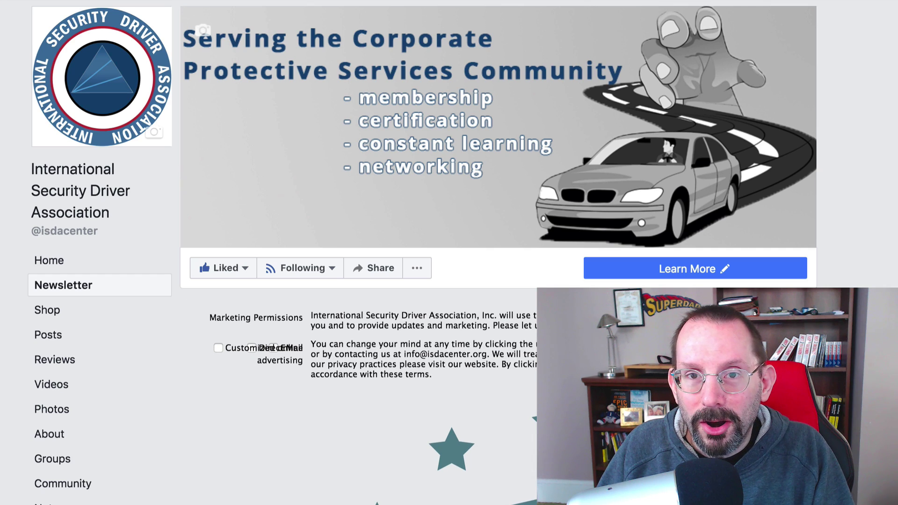
pyautogui.moveTo(211, 346); pyautogui.dragTo(471, 376)
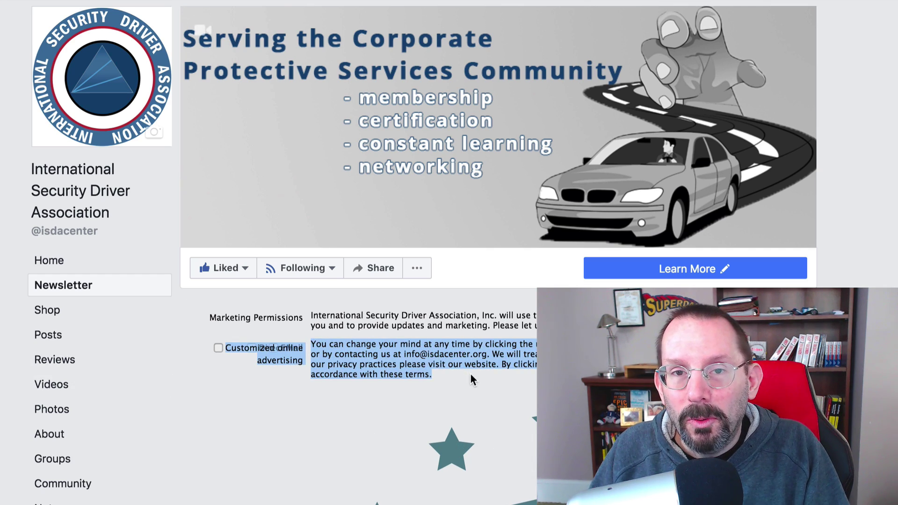
pyautogui.click(219, 351)
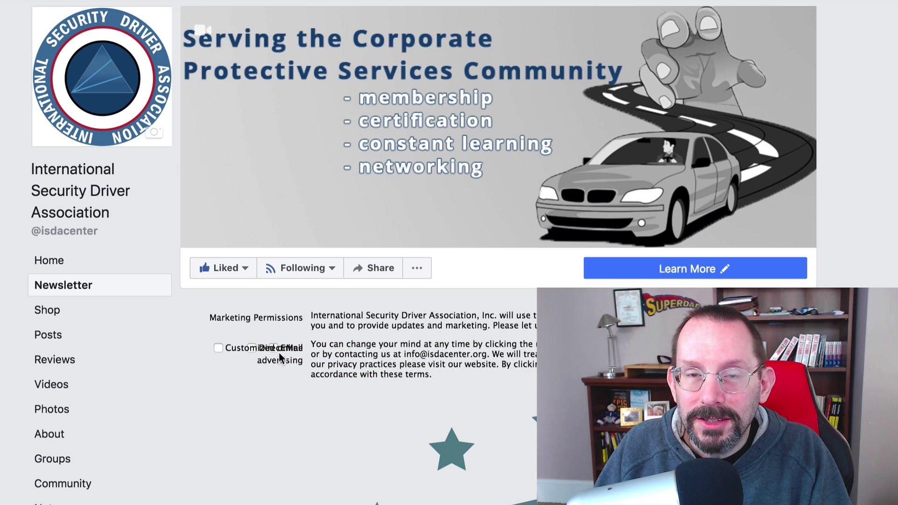
pyautogui.click(278, 352)
pyautogui.click(274, 347)
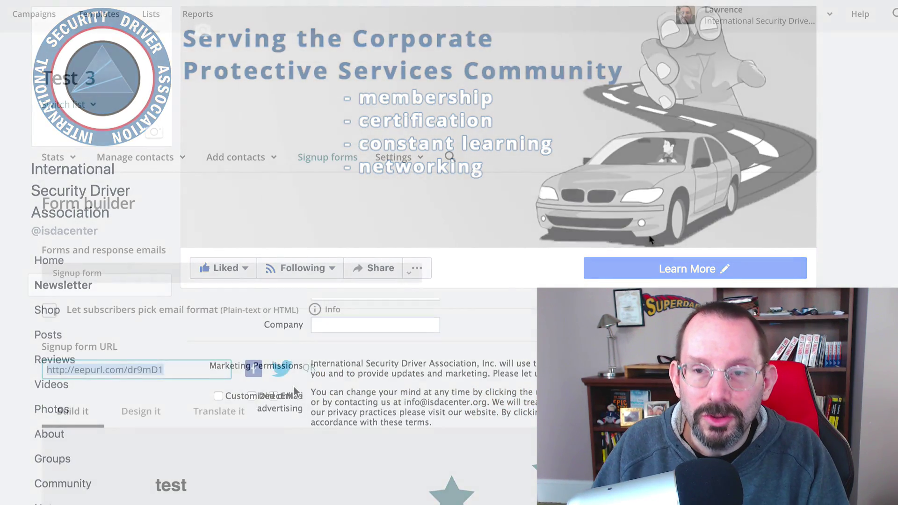